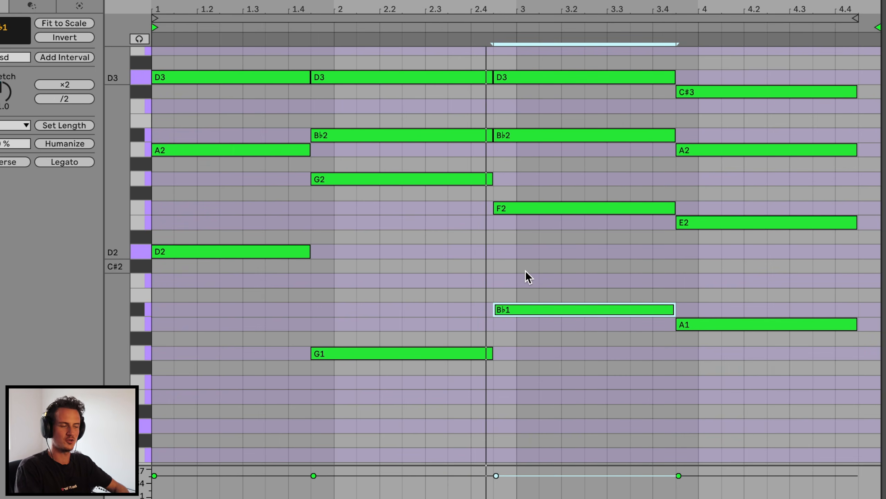
Step: Try shifting the second, third and fourth chords of the vi - D min clip one grid step later
click(419, 23)
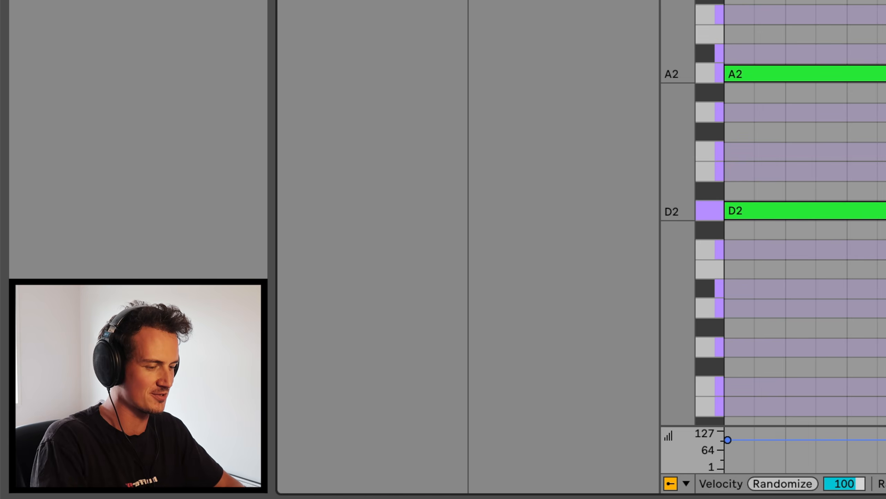
scroll(499, 199, down, 2)
scroll(498, 199, up, 1)
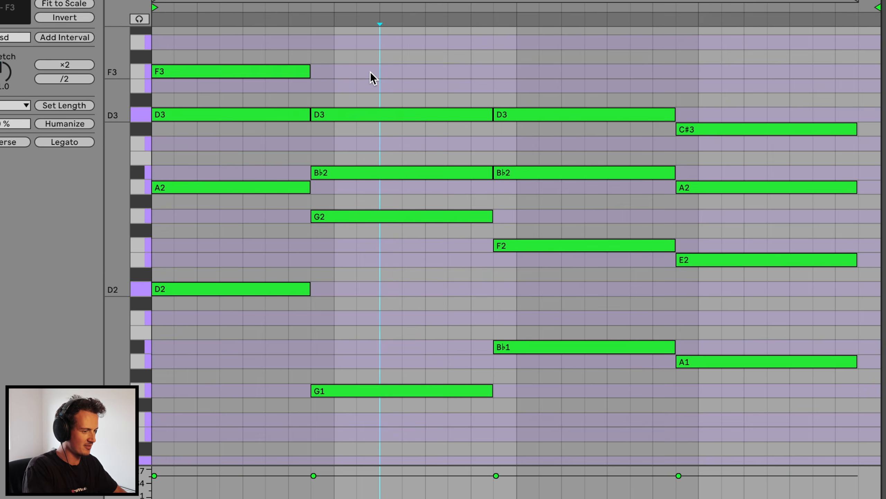
drag(384, 74, 840, 419)
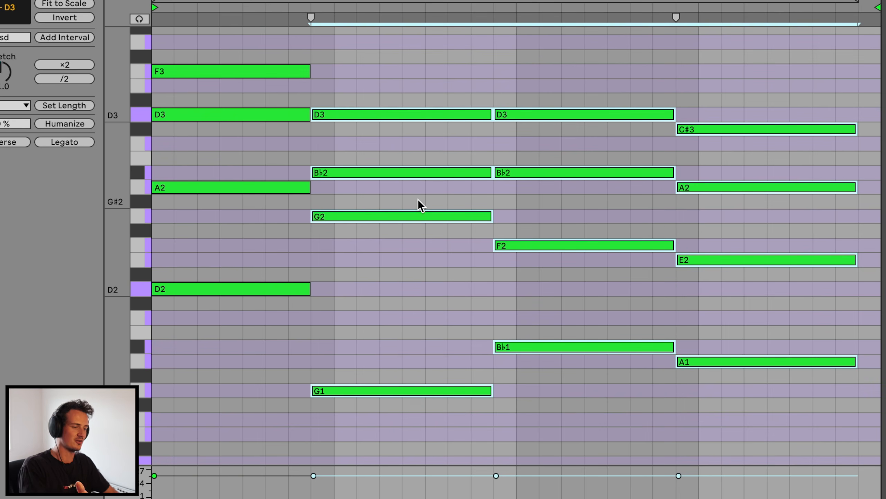
key(Right)
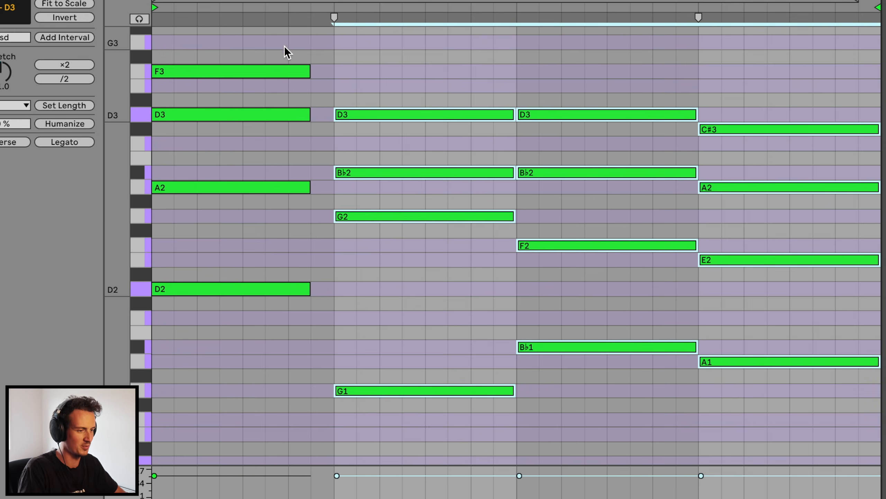
click(157, 23)
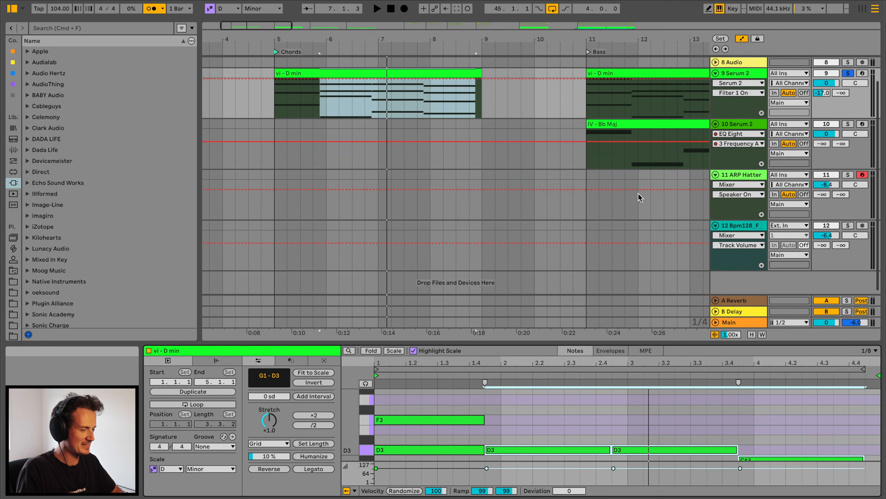
Step: Enable oscillator B, the noise oscillator and Filter 1 in the chord track's Serum 2
scroll(677, 139, up, 2)
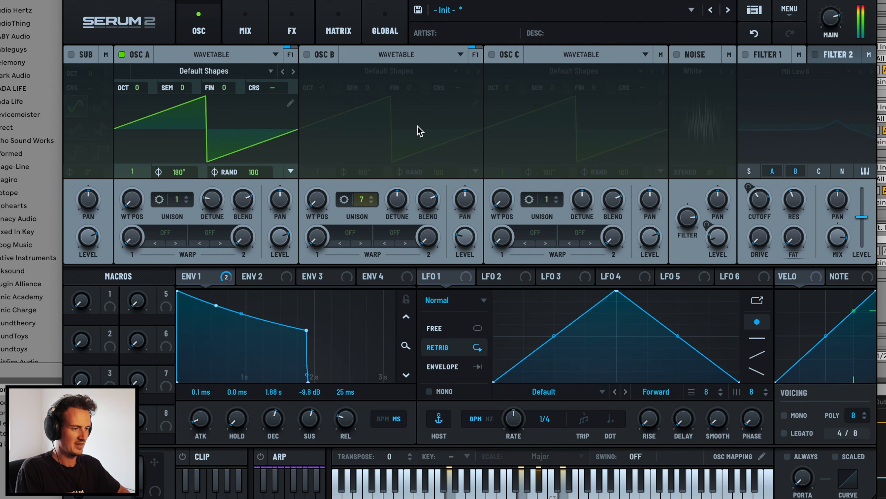
click(307, 54)
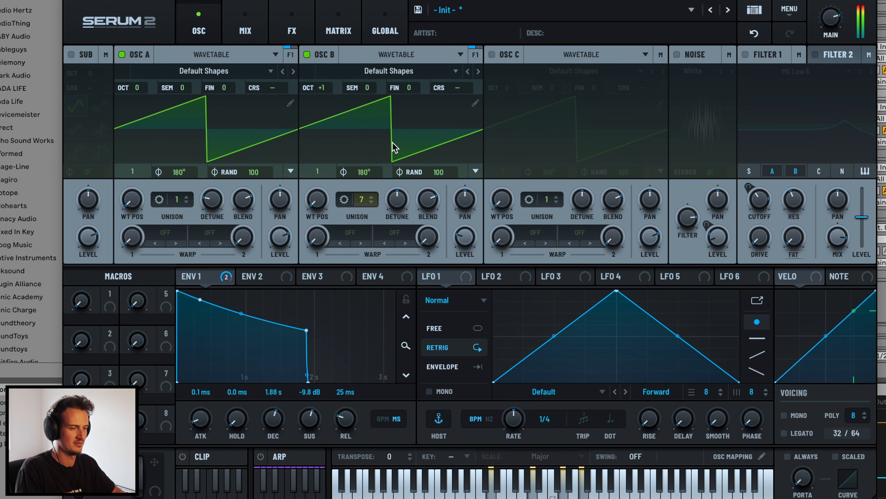
click(677, 55)
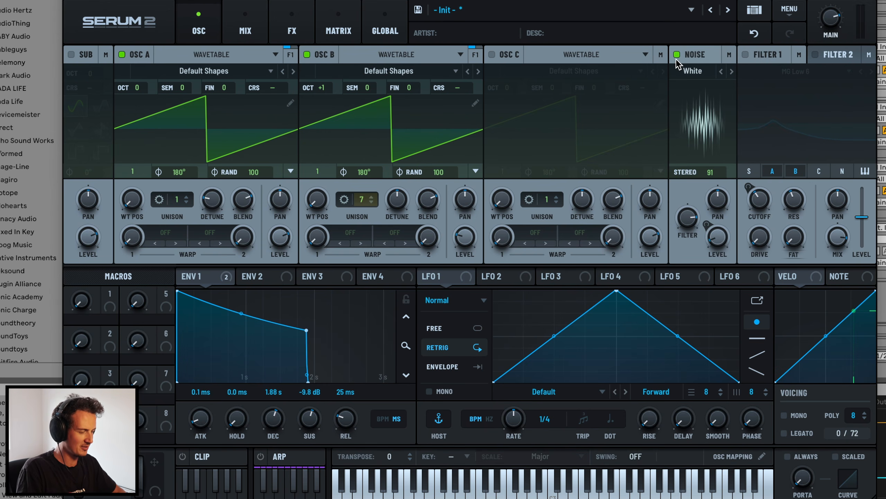
click(760, 56)
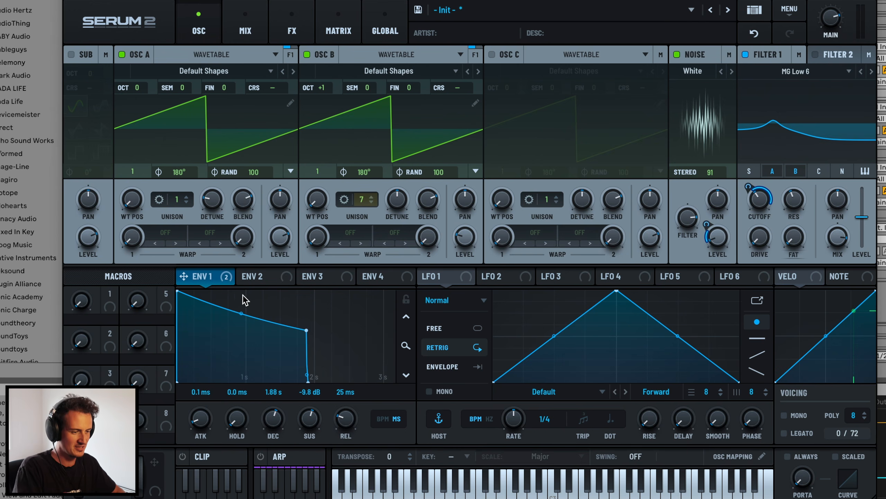
Step: Reshape envelope 1 to a decay of about 1.62 s and a sustain of about -7.8 dB
drag(304, 331, 277, 330)
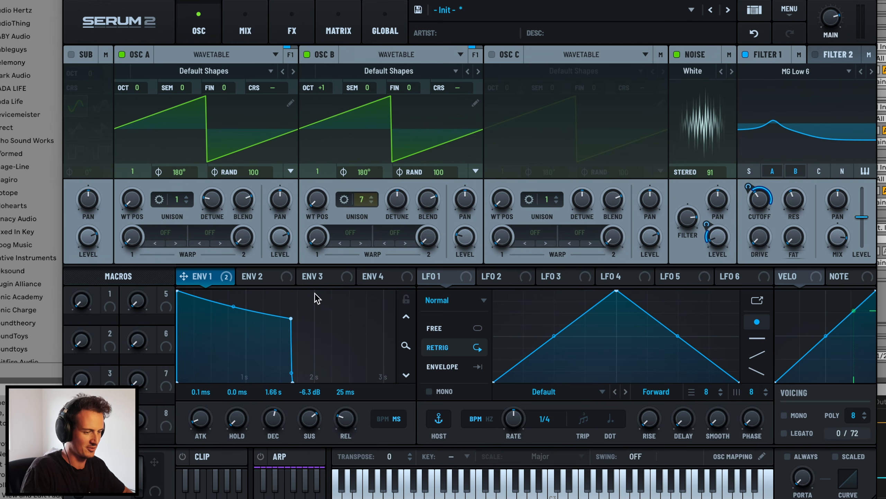
drag(290, 317, 288, 324)
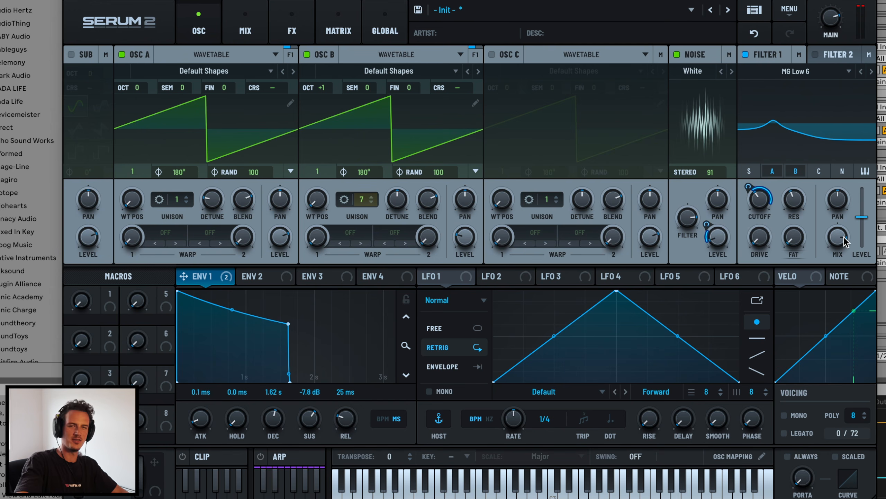
Step: Enable the Chorus, Distortion and Hyper/Dimension effects on the chord sound
click(290, 31)
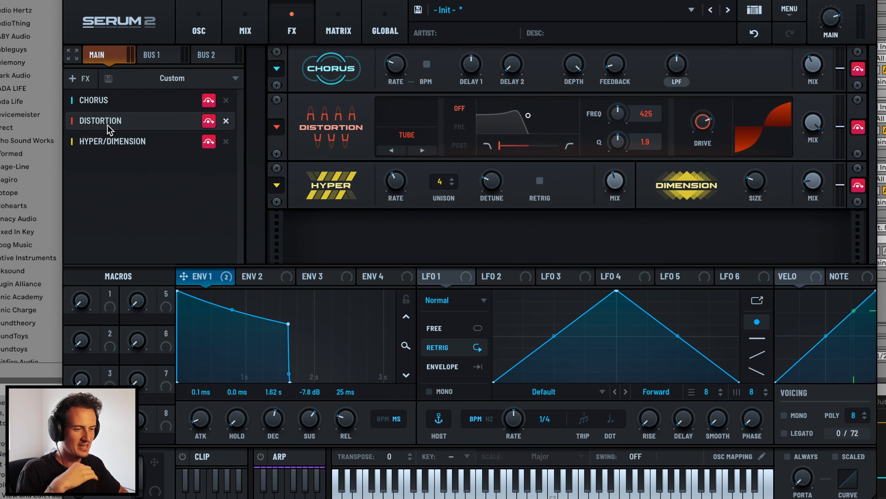
click(146, 152)
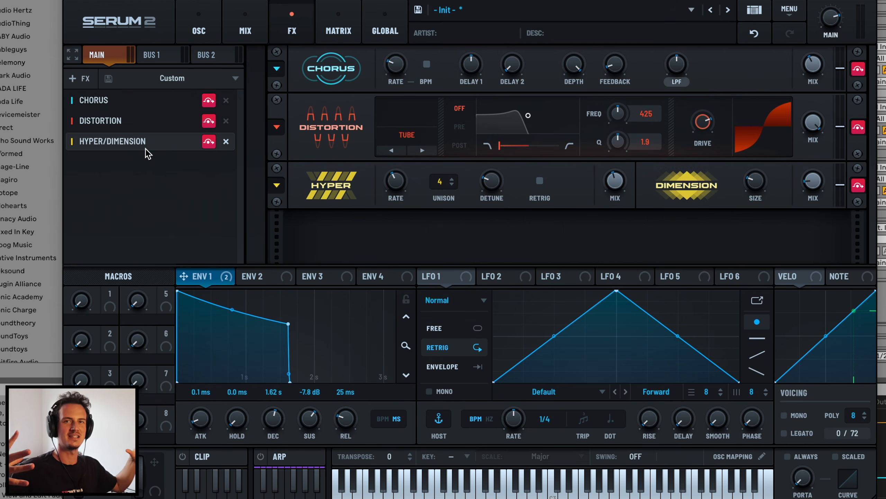
click(209, 100)
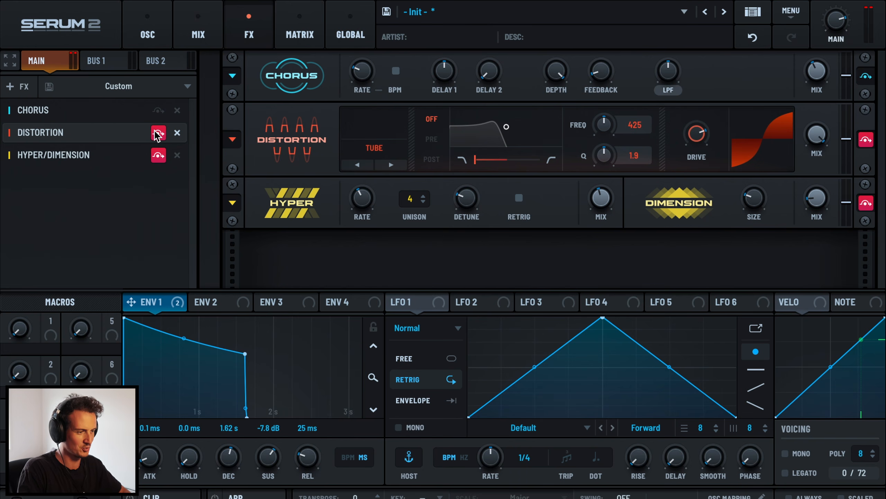
click(158, 134)
click(159, 156)
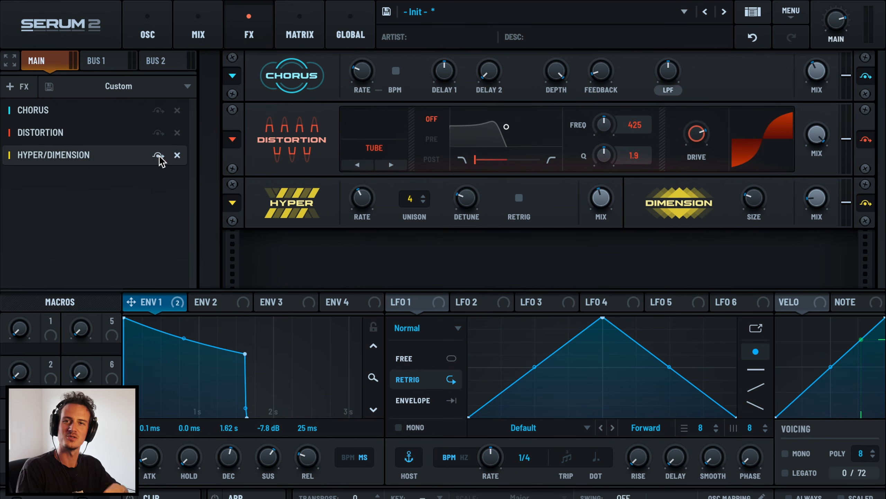
Step: Audition the chords with the Hyper mix turned down and Ballad Reverb bypassed, restoring each one after comparing
drag(601, 197, 578, 289)
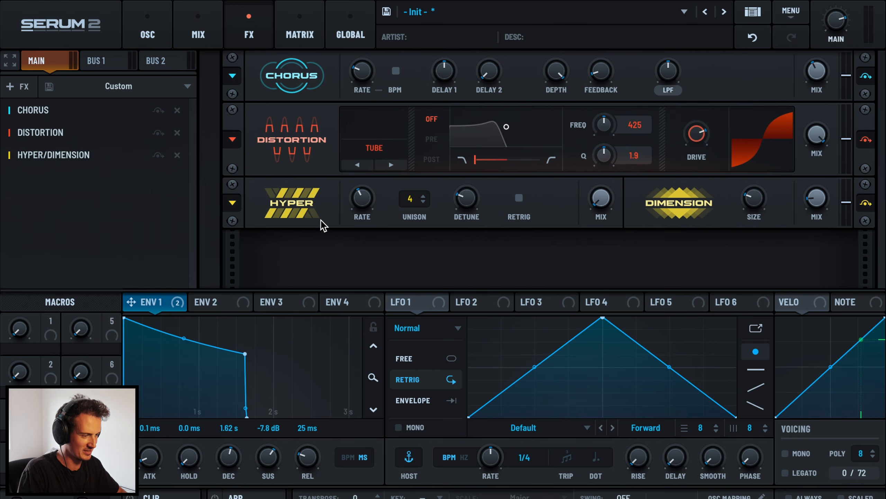
drag(594, 208, 658, 73)
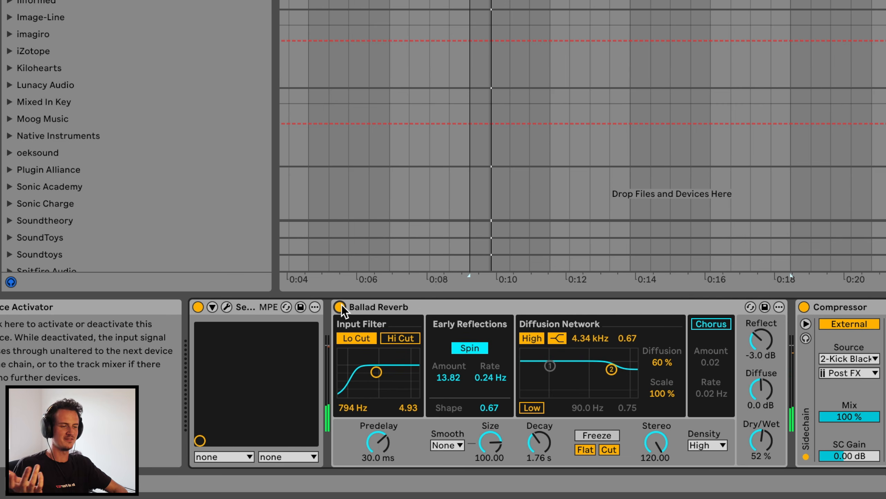
click(241, 391)
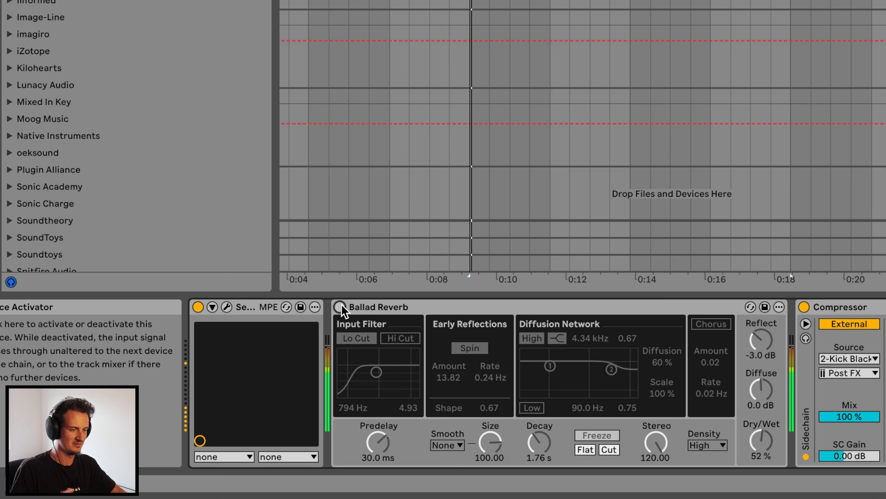
click(341, 307)
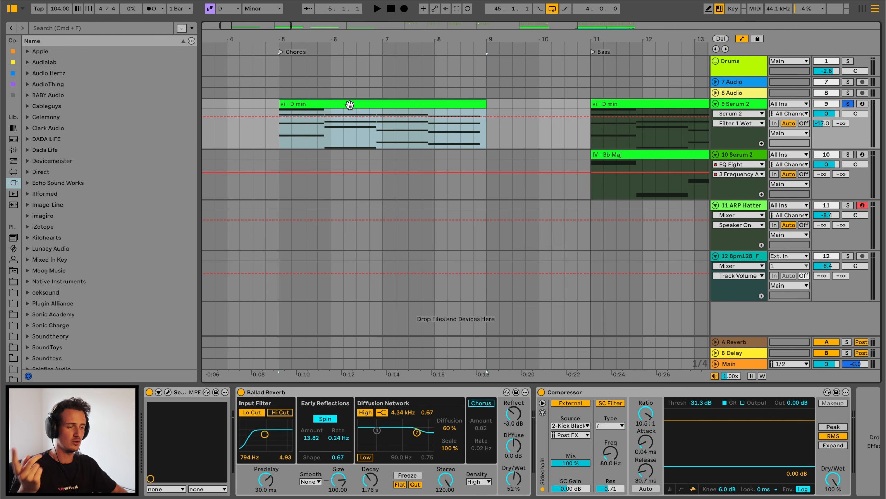
Step: Select the bass clip at bar 11 on track 10, solo that track and play it
scroll(422, 139, right, 5)
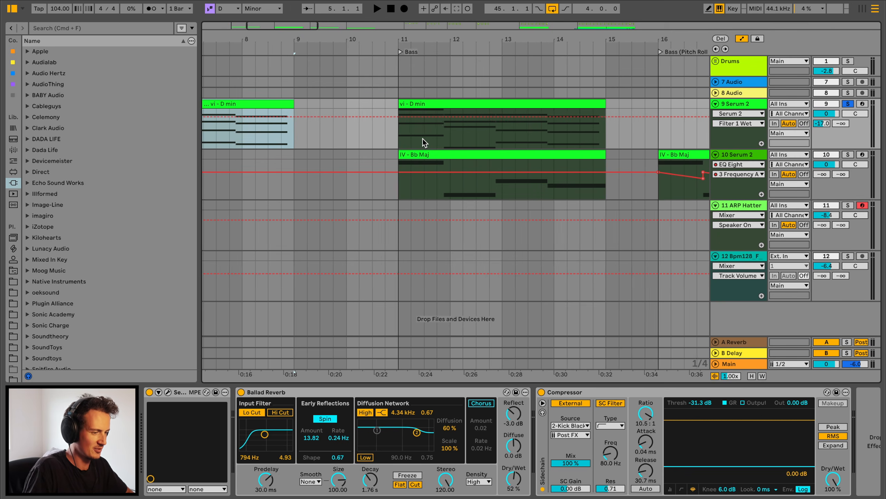
scroll(423, 139, right, 2)
click(384, 155)
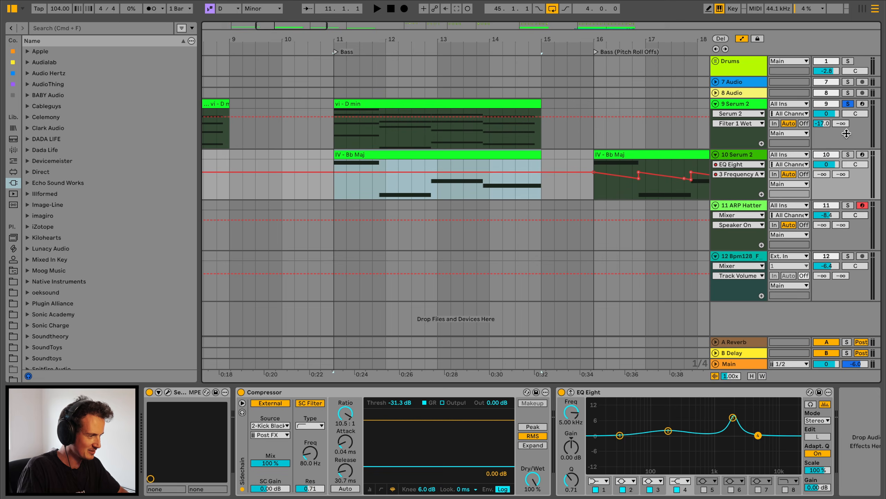
click(848, 155)
key(space)
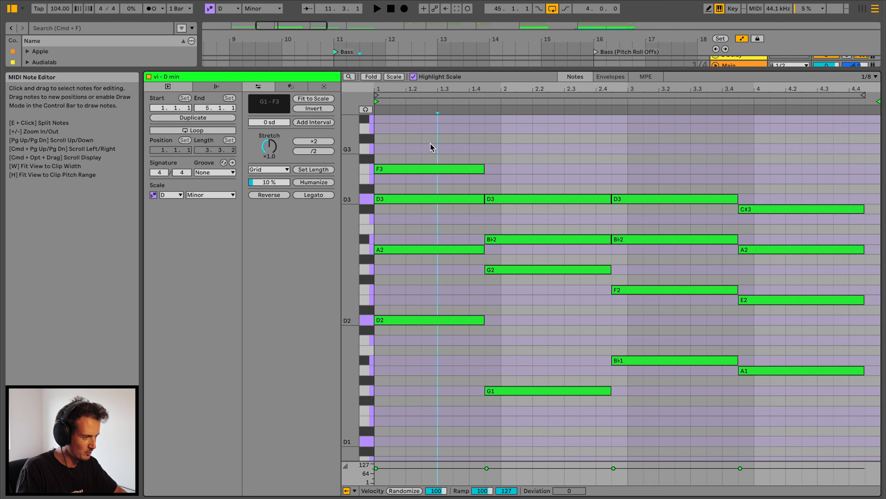
Step: Deactivate the notes from E2 to F3 in the bar 11 vi - D min clip and play the remaining root notes
mouse_move(430, 143)
mouse_down()
mouse_move(809, 293)
mouse_move(805, 305)
mouse_up()
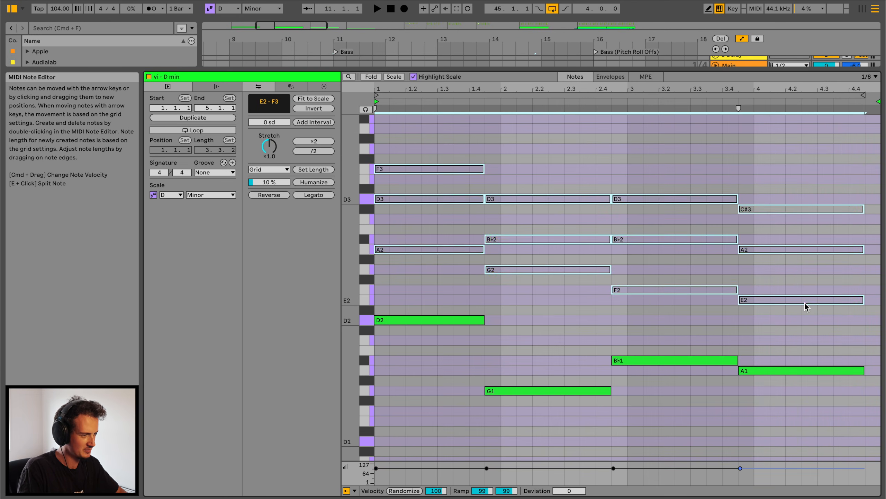
drag(740, 69, 739, 154)
key(space)
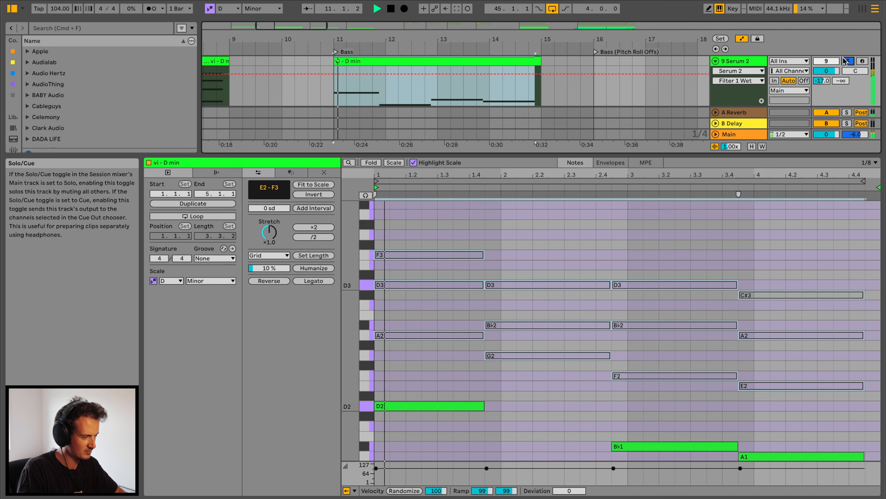
Step: Enable oscillators A and B in the bass track's Serum 2
scroll(567, 342, down, 3)
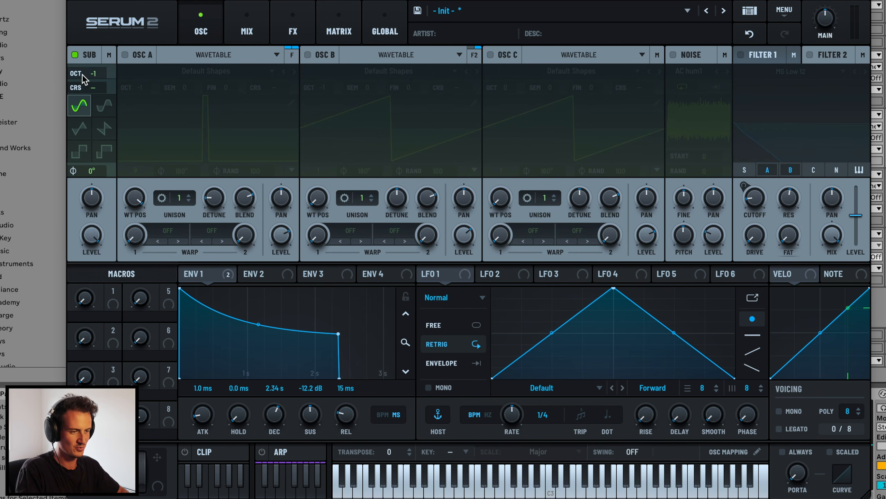
click(123, 56)
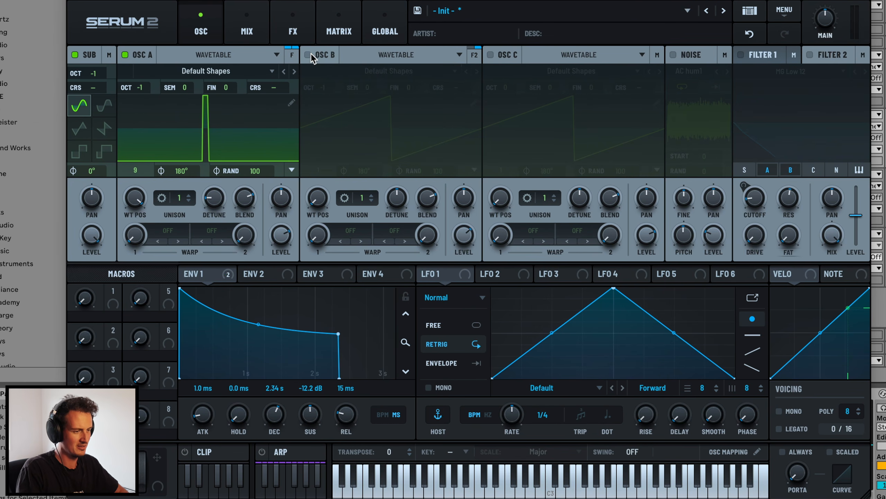
click(320, 103)
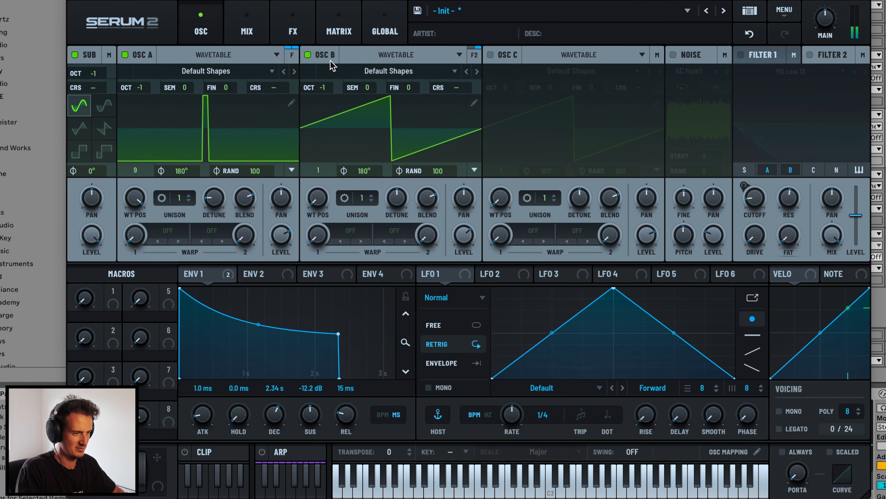
click(315, 55)
click(313, 55)
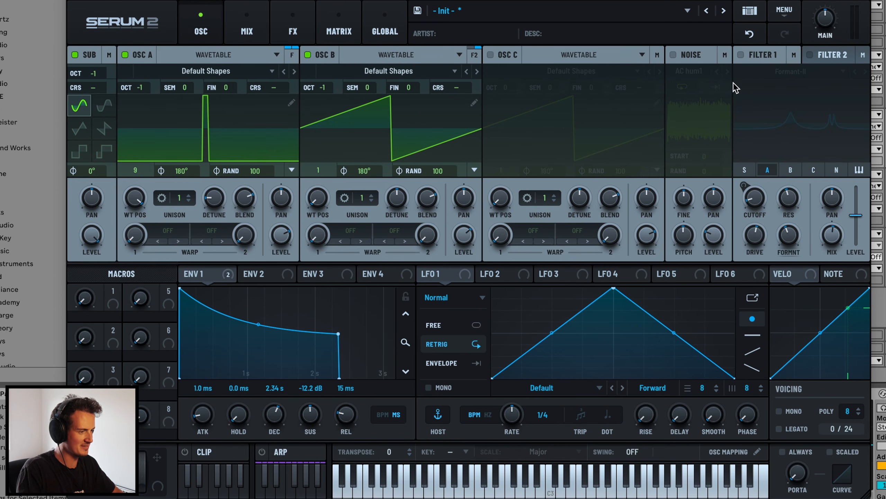
Step: Enable the Formant-II filter in Filter 1 and the MG Low 12 filter in Filter 2 on the bass
click(741, 56)
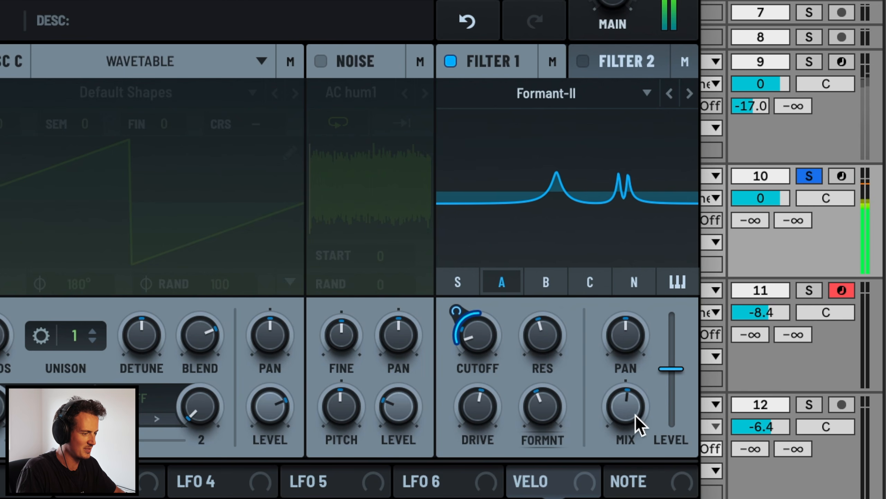
click(589, 66)
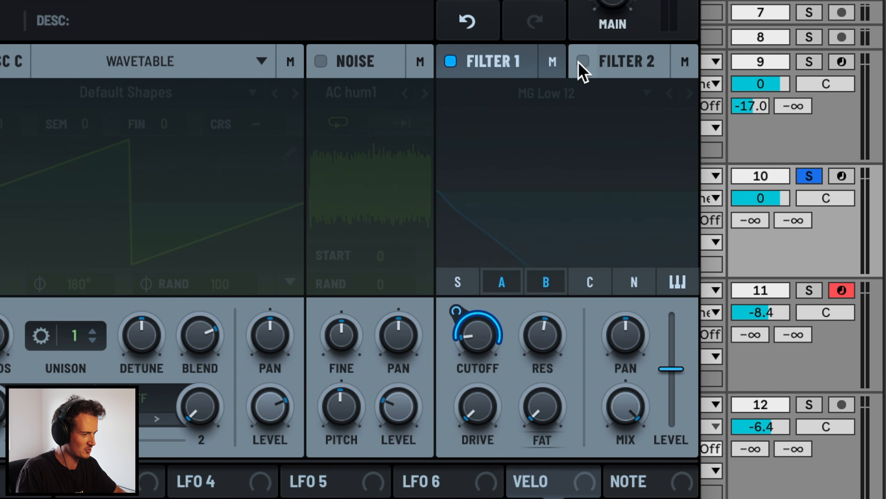
click(580, 62)
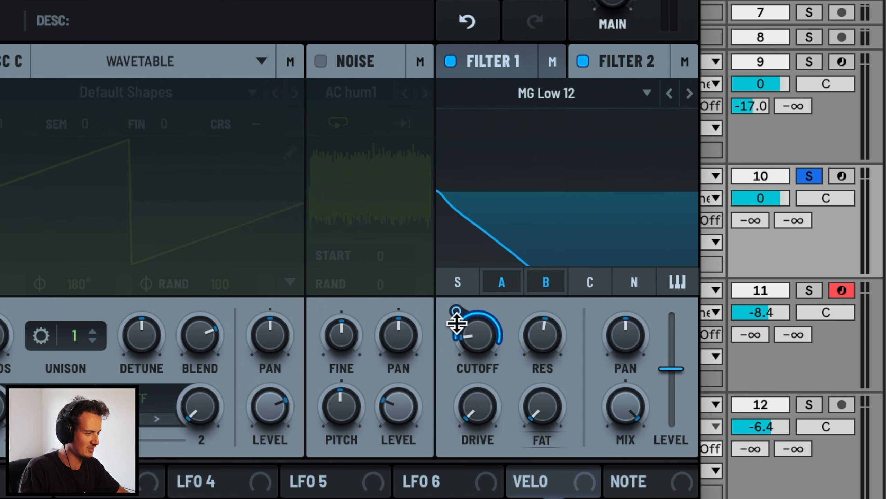
key(space)
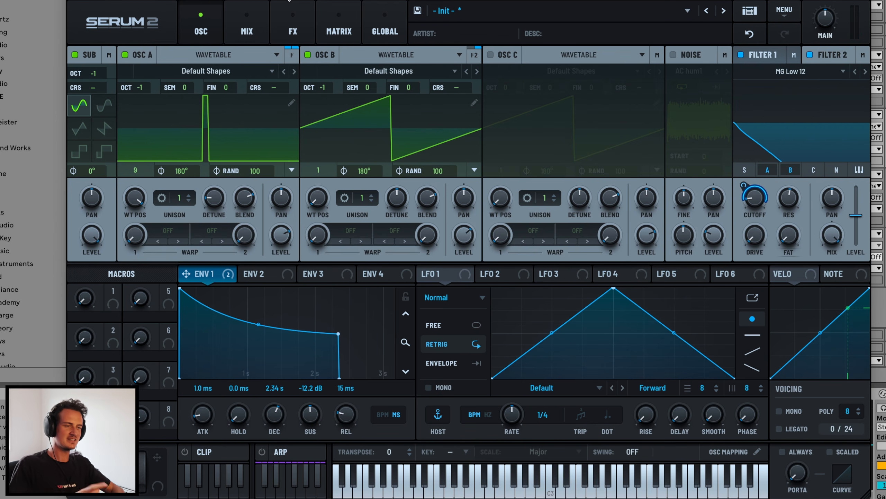
Step: Enable the Compressor, Chorus and Distortion effects on the bass sound
click(291, 1)
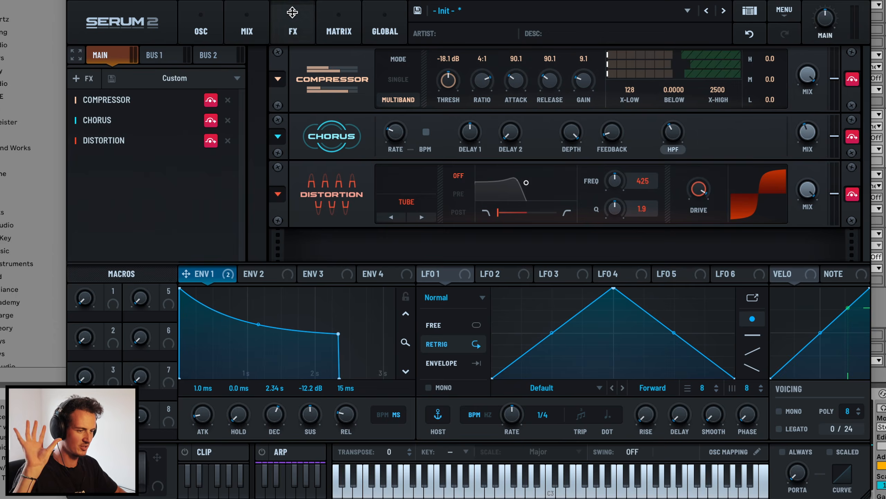
click(211, 98)
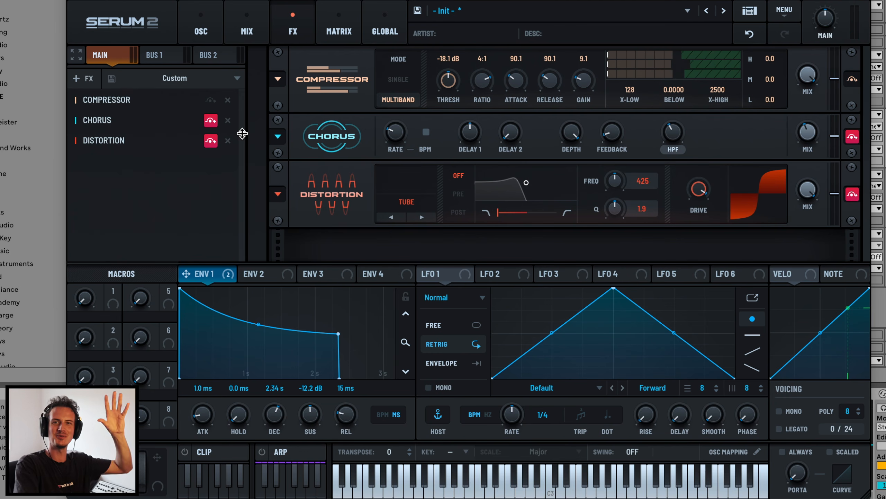
click(212, 121)
click(211, 140)
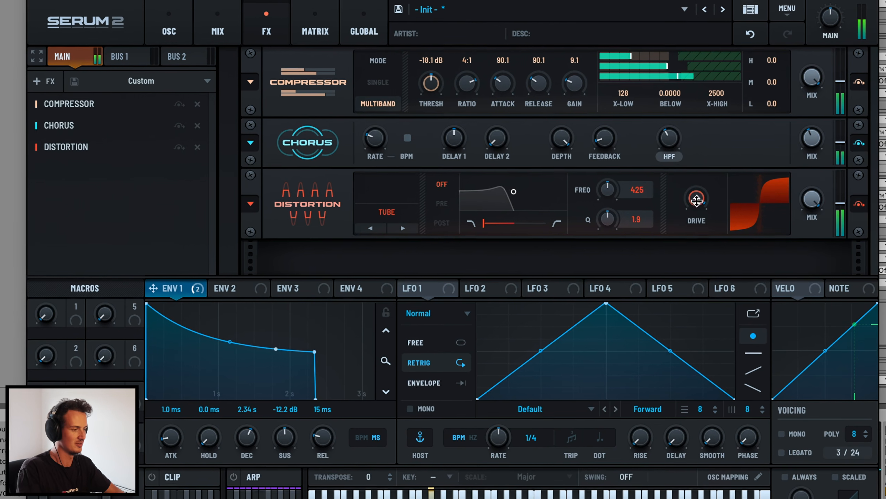
Step: Pull Serum 2's pitch wheel down and adjust its Bend Down range on the bass
mouse_move(812, 197)
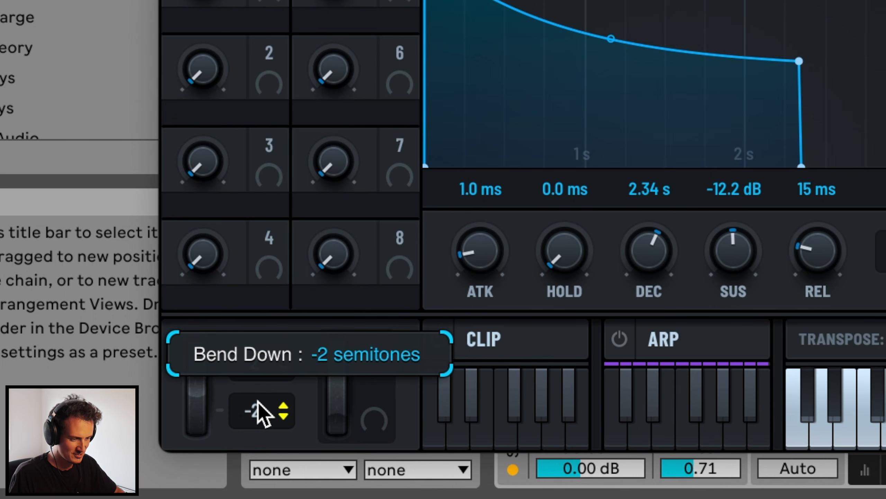
drag(150, 468, 150, 490)
drag(259, 475, 260, 483)
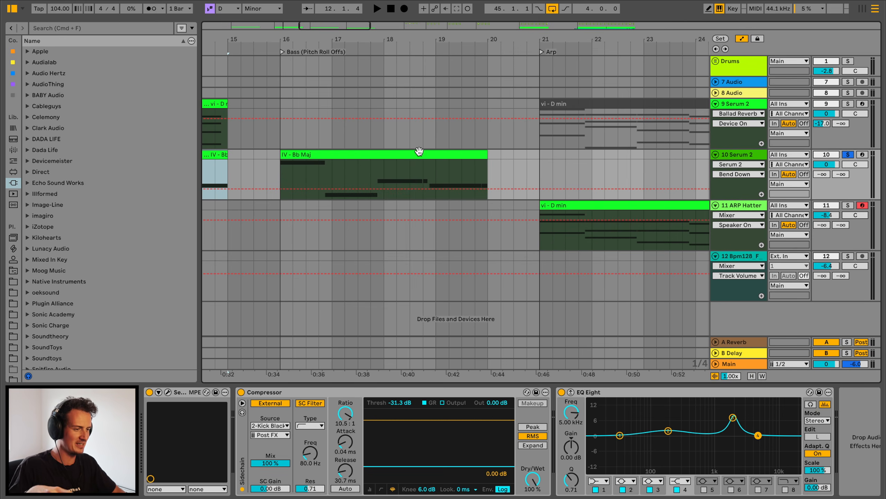
Step: Open the bar 16 IV - Bb Maj bass clip and enlarge its note editor to show all its notes
double_click(419, 154)
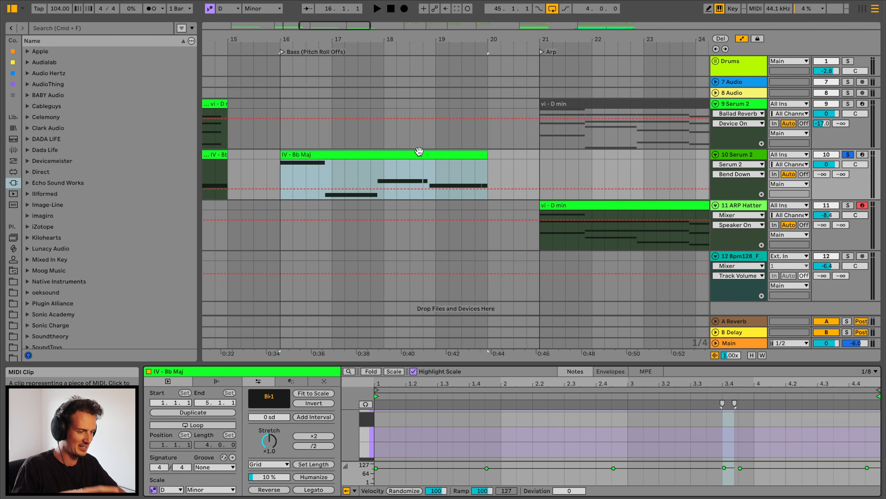
drag(545, 363, 548, 296)
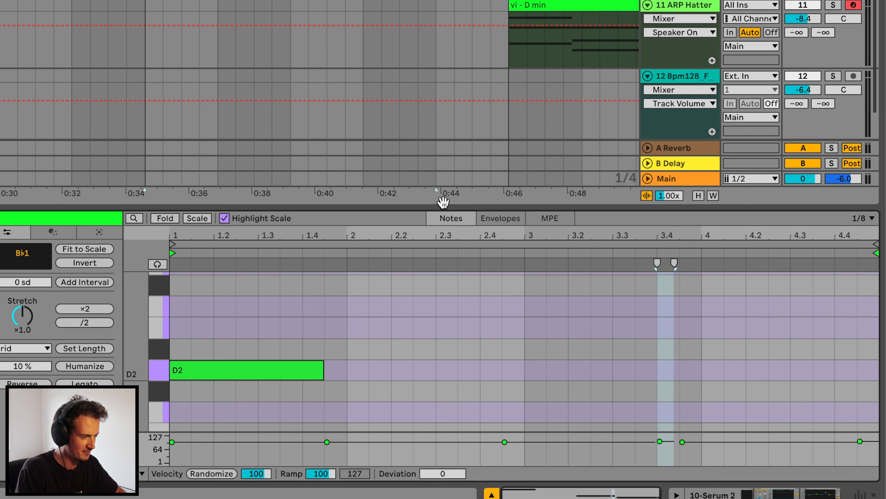
drag(444, 202, 451, 4)
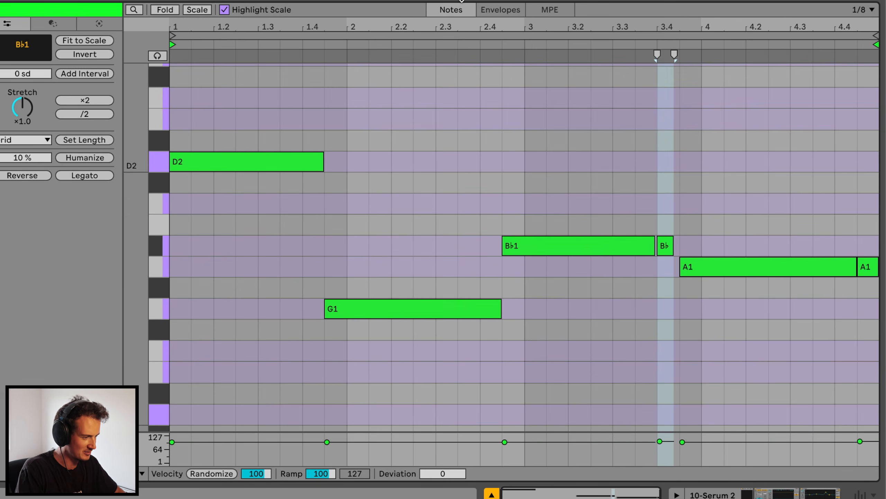
click(669, 208)
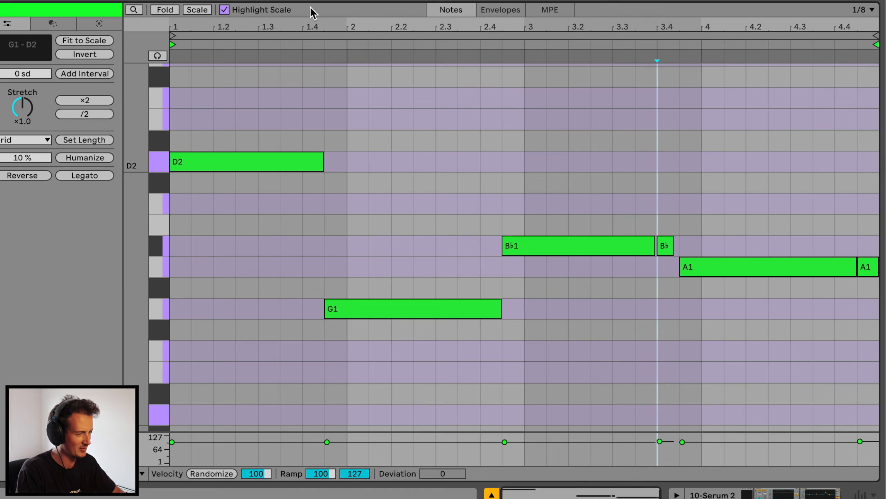
Step: Switch the bar 16 bass clip to its envelopes and choose MIDI Ctrl as the envelope device
click(515, 12)
click(180, 473)
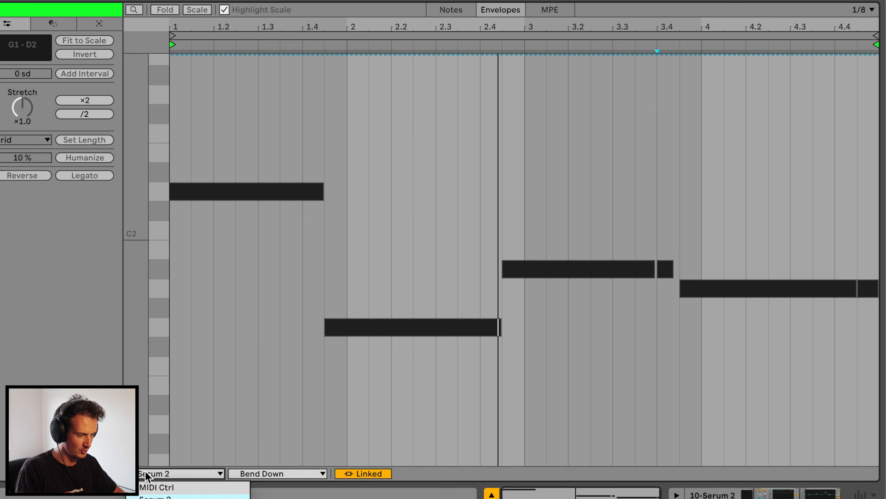
click(154, 486)
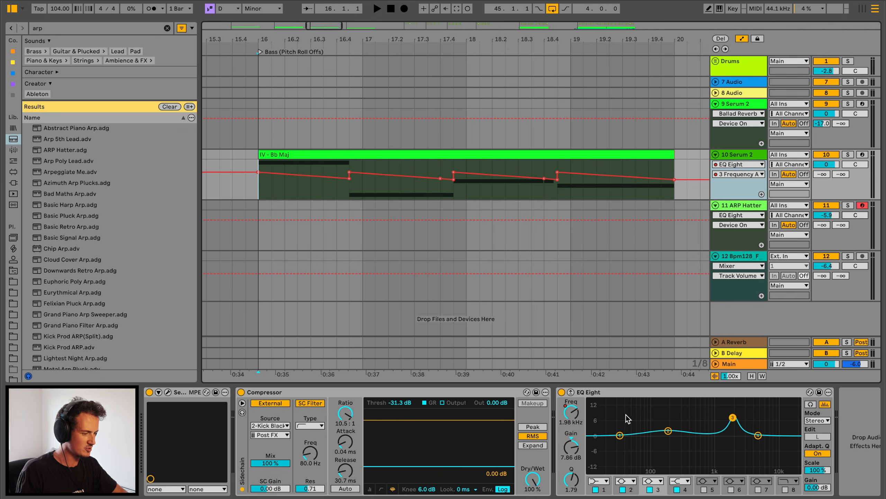
Step: Solo the bass Serum 2 track and play the bar 16 clip while comparing EQ Eight off and on
click(848, 155)
key(space)
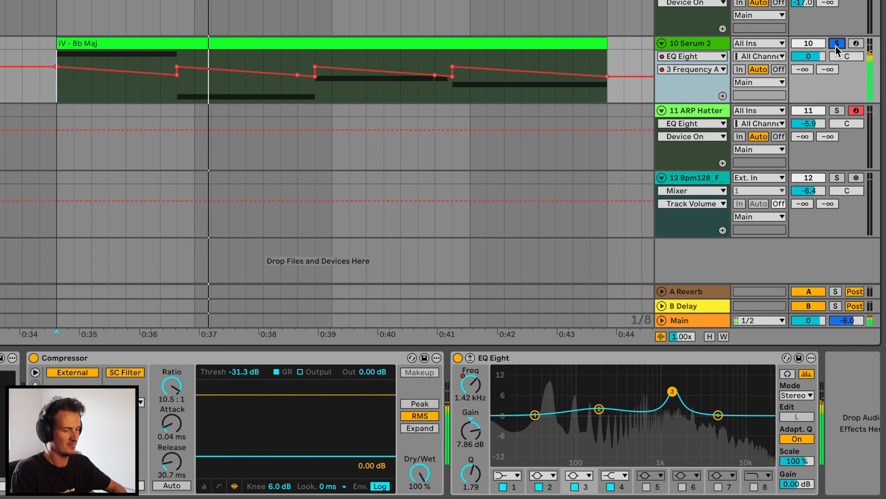
click(458, 357)
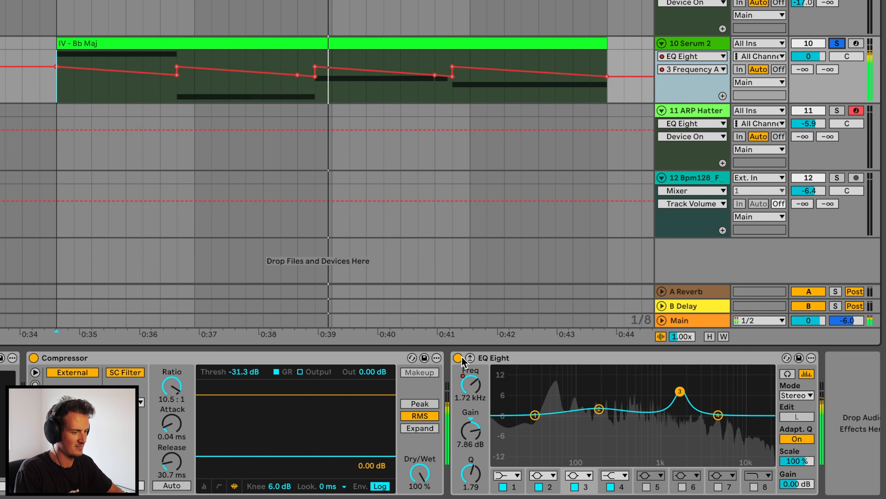
key(space)
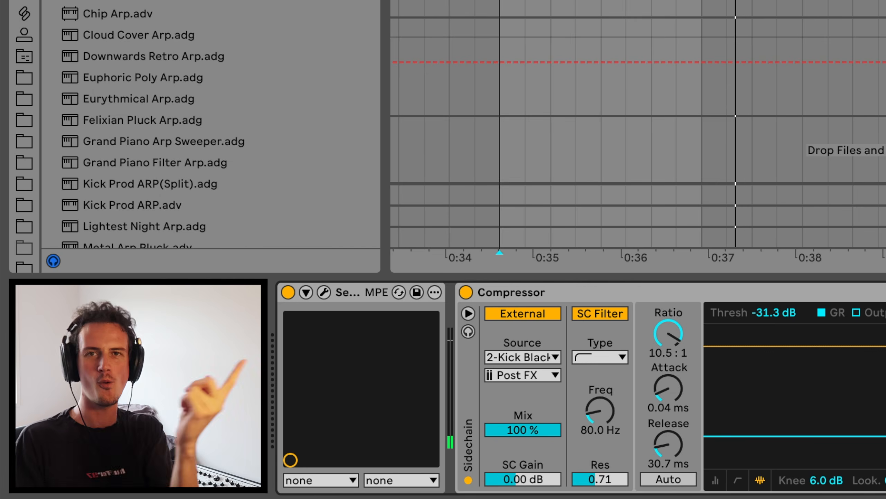
click(562, 392)
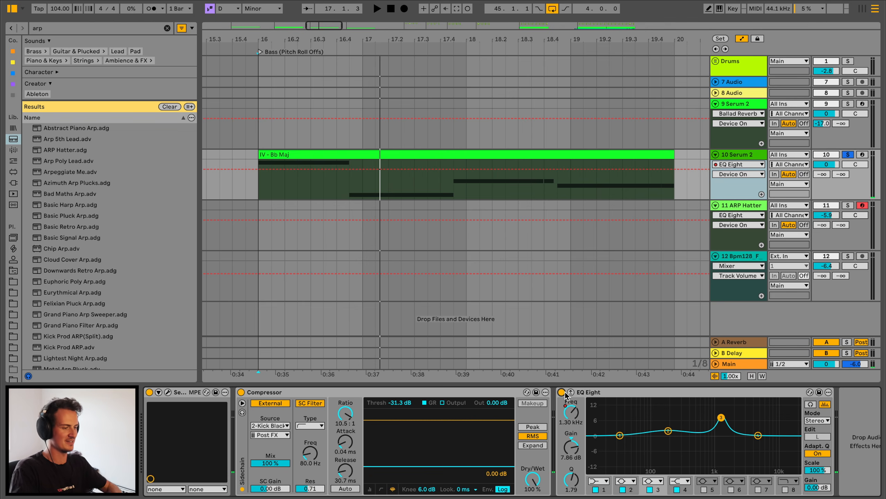
key(space)
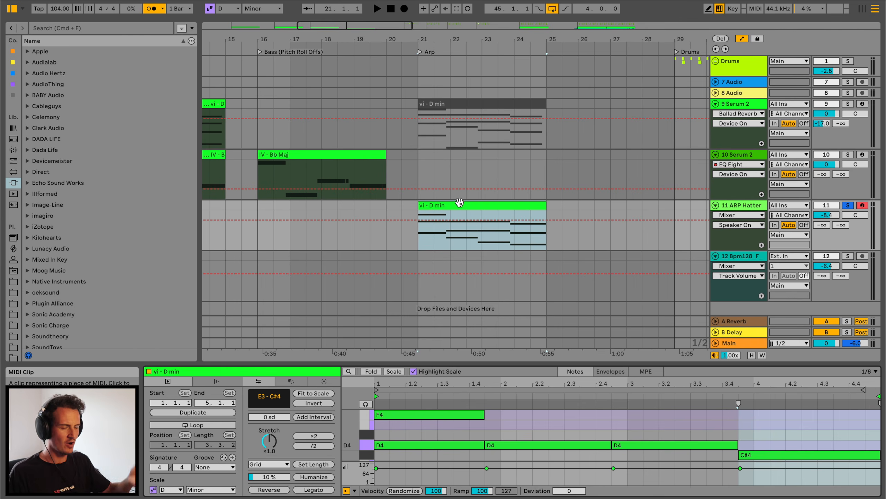
Step: Select the bar 21 vi - D min clip on the ARP Hatter track and play the arpeggio
click(586, 157)
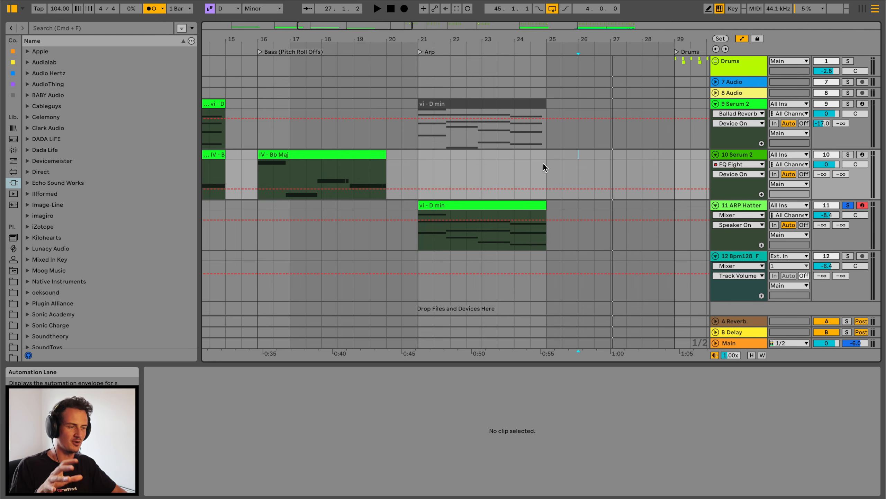
click(460, 205)
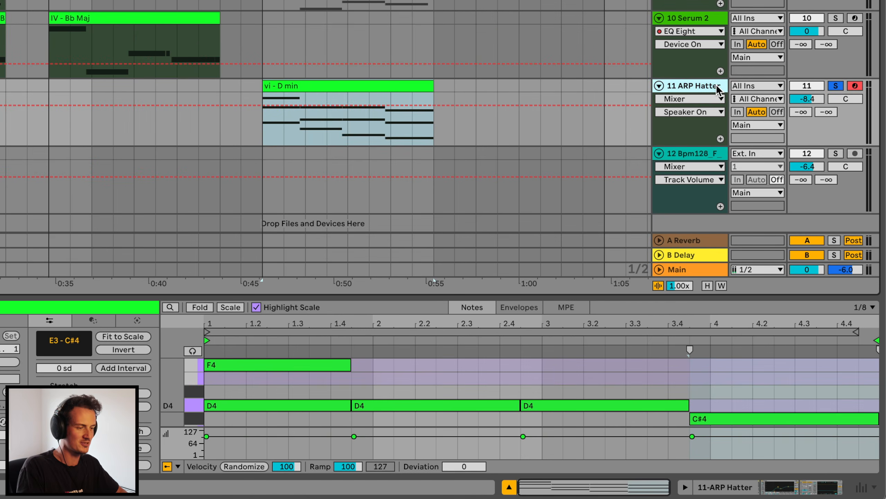
key(space)
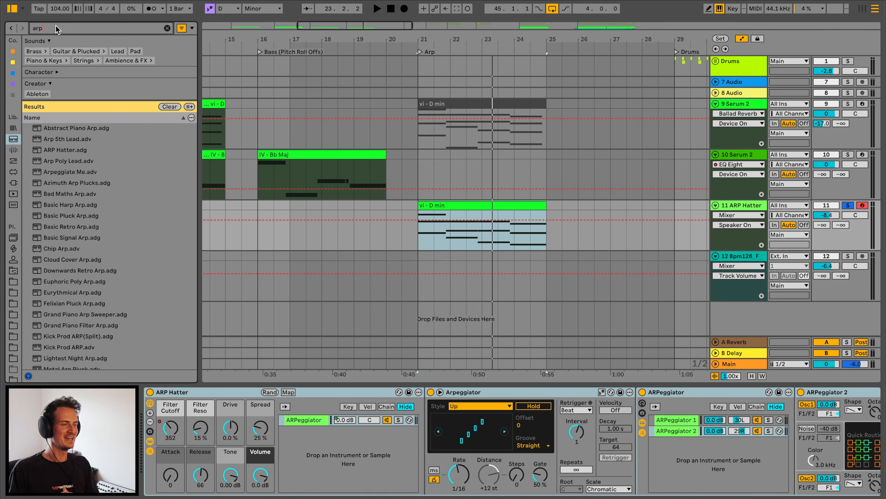
Step: Copy the bar 11 vi - D min chord clip to bar 27 on the ARP Hatter track and open it in an enlarged note editor
click(297, 106)
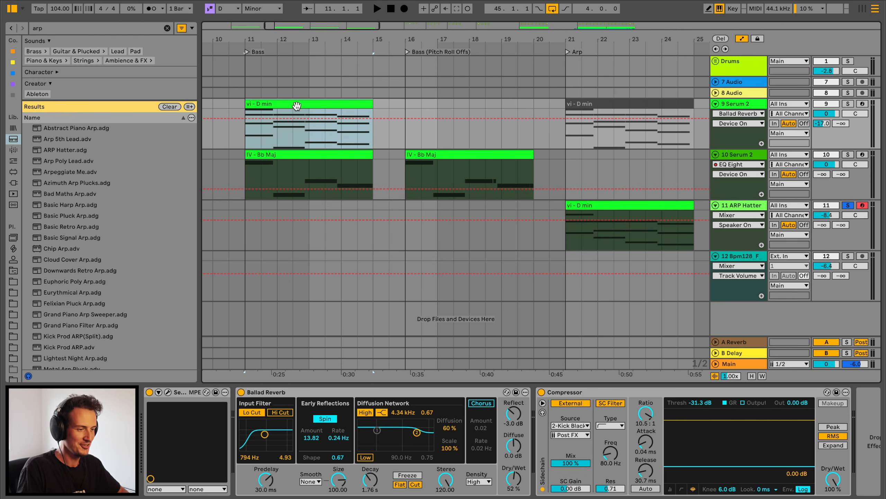
scroll(439, 230, right, 5)
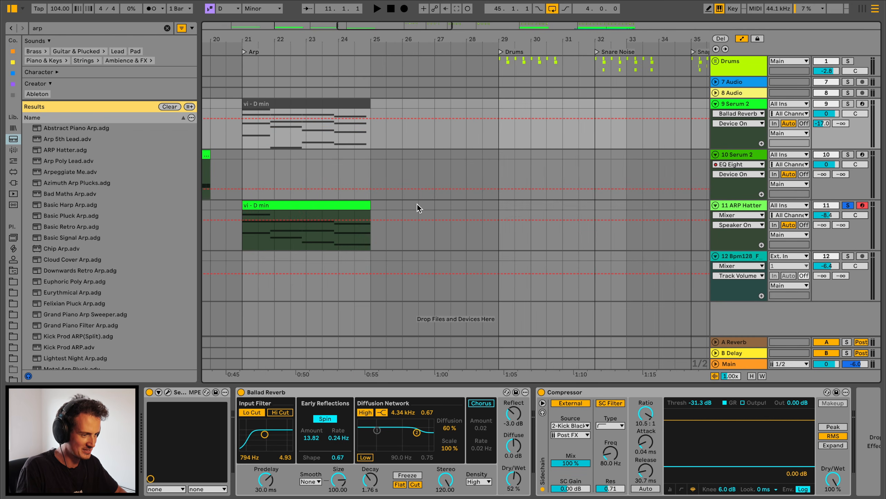
click(435, 206)
key(super+v)
double_click(453, 205)
key(space)
key(space)
drag(588, 273, 589, 53)
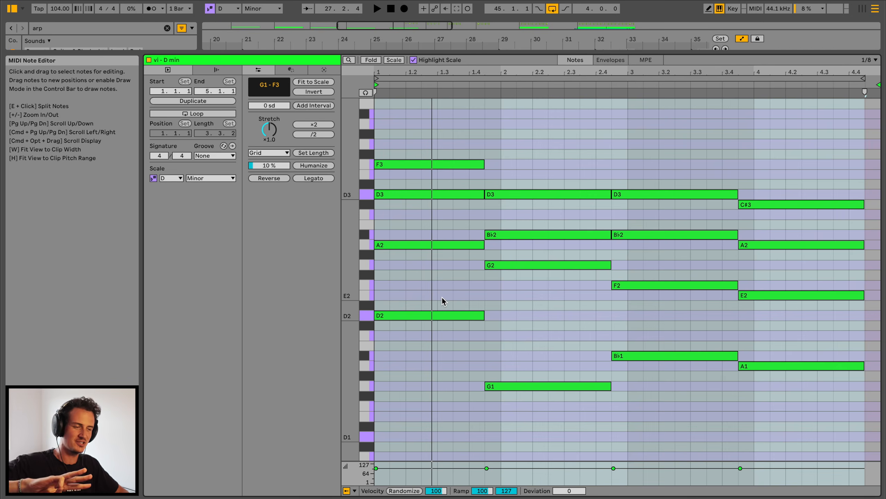
Step: Delete the bass notes D2, G1, B♭1 and A1 from the copied chord clip and play the remaining chords
drag(437, 300, 772, 407)
key(Delete)
key(space)
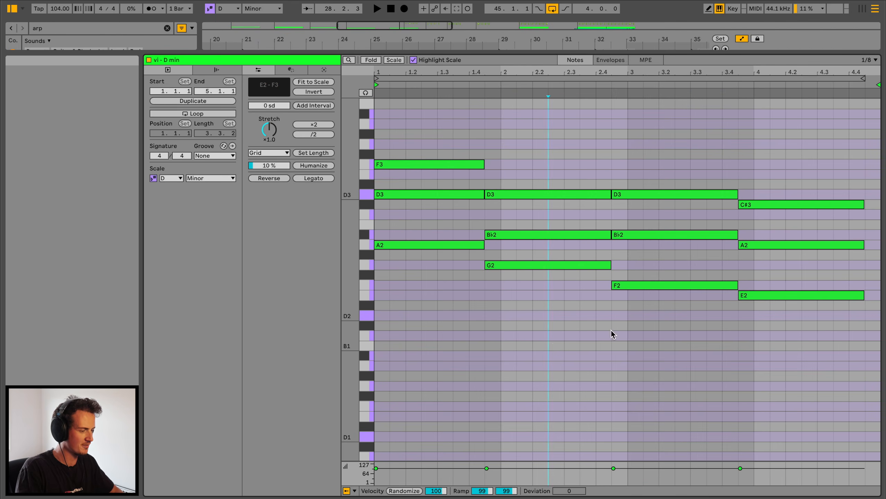
key(space)
Step: Move all remaining notes of the copied chord clip up one octave and play the result
drag(849, 345, 391, 119)
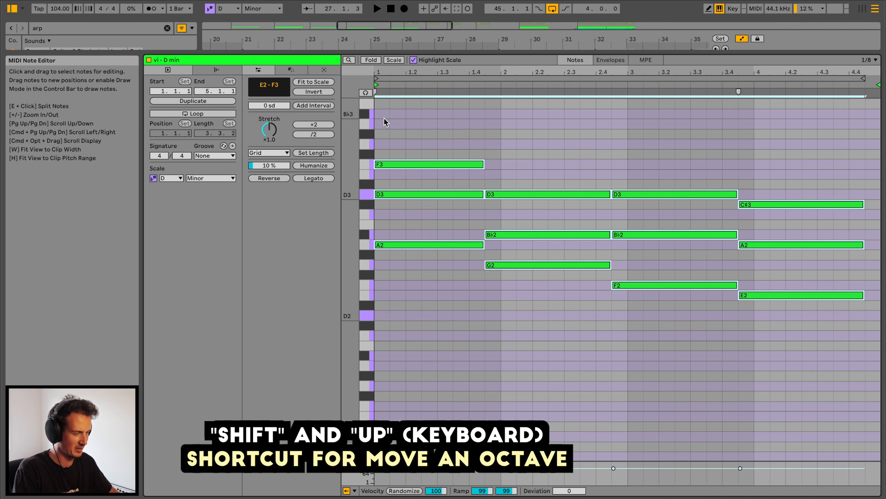
key(shift+Up)
key(space)
scroll(384, 117, up, 3)
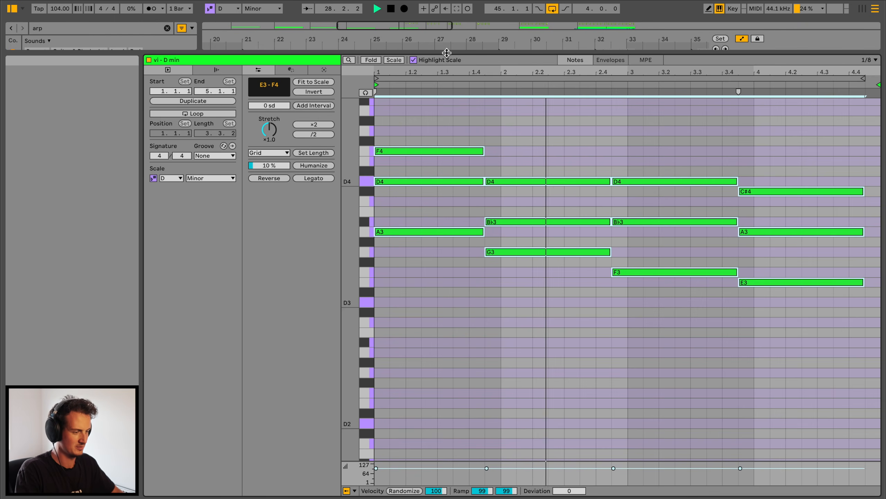
drag(446, 53, 446, 54)
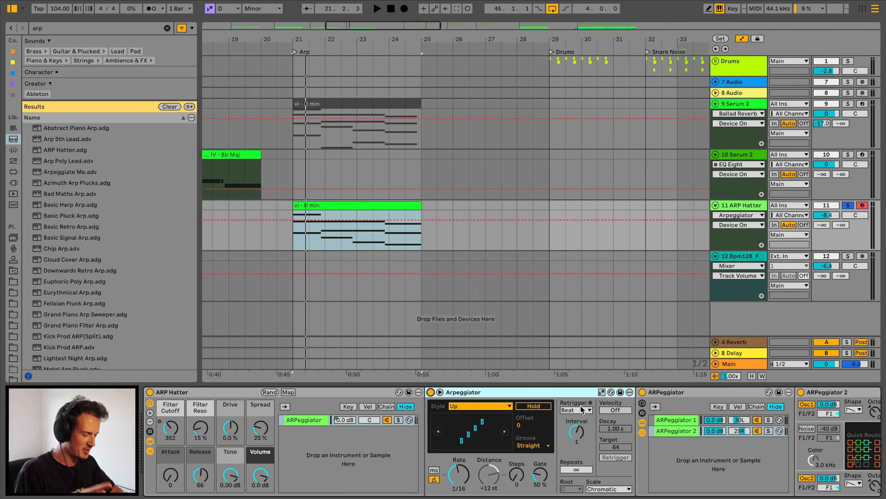
Step: Set the Arpeggiator's Retrigger mode to Off on the ARP Hatter track
click(582, 409)
click(582, 419)
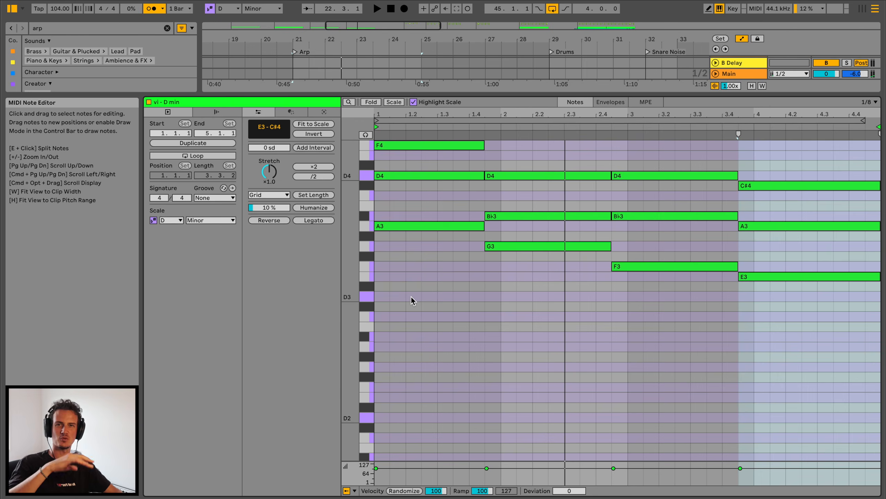
Step: Select the second chord's D4, B♭3 and G3 notes in the arp clip and nudge them later and back
scroll(411, 297, up, 2)
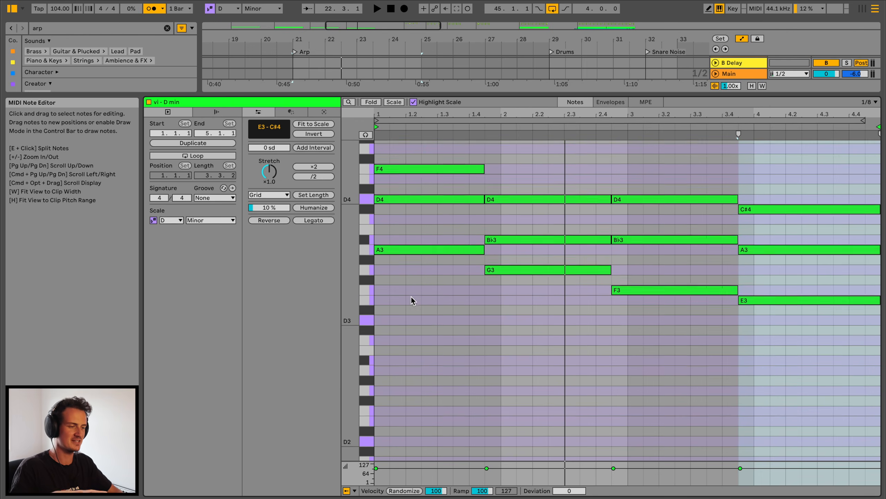
drag(516, 155, 517, 298)
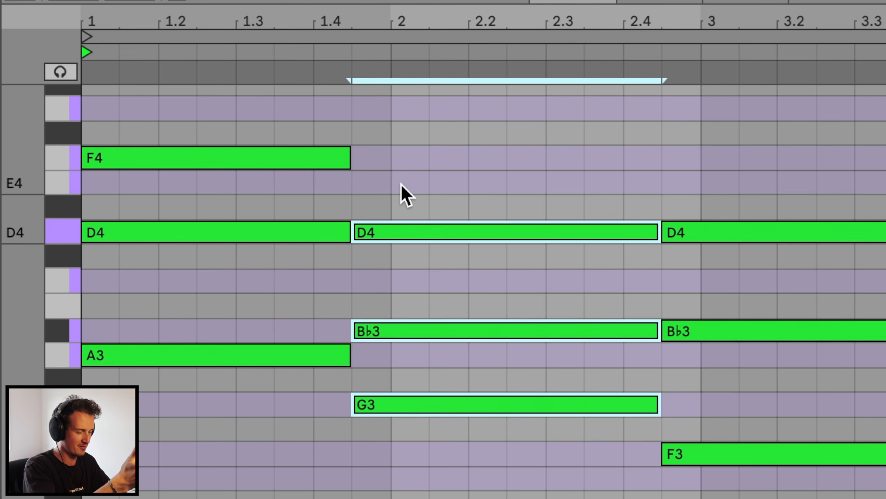
key(Right)
key(Left)
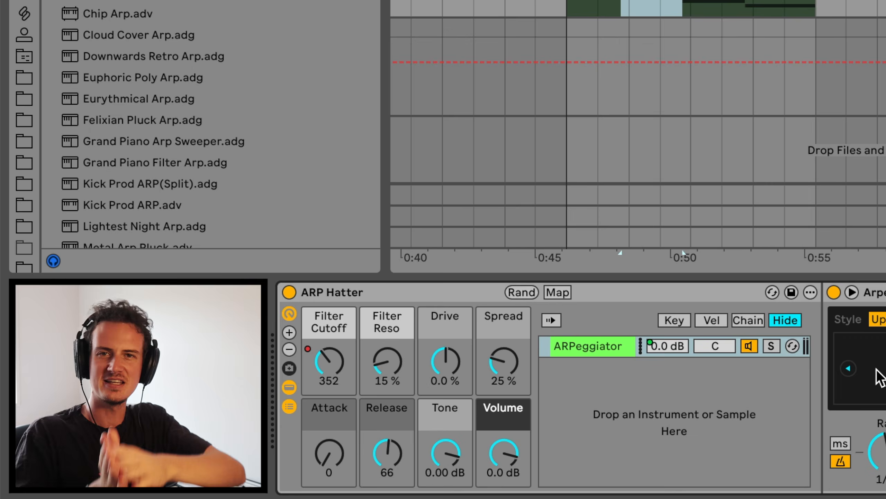
Step: Set the Arpeggiator's Retrigger mode to Beat
click(537, 250)
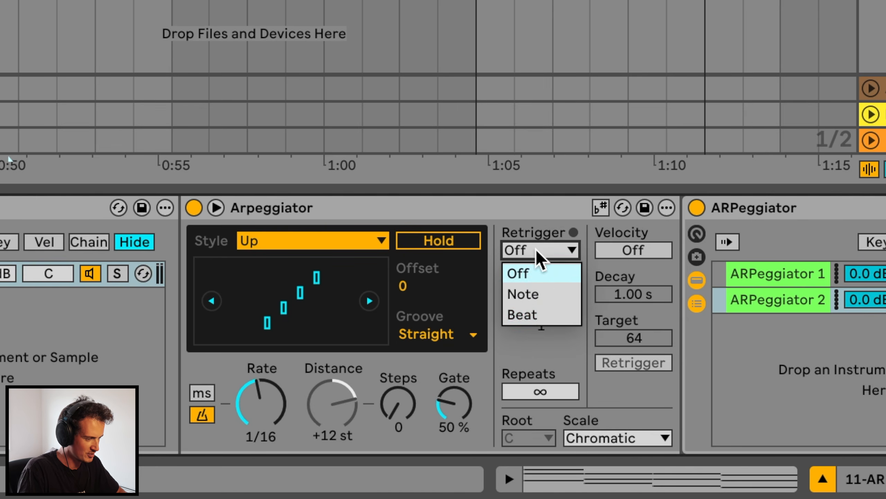
click(545, 314)
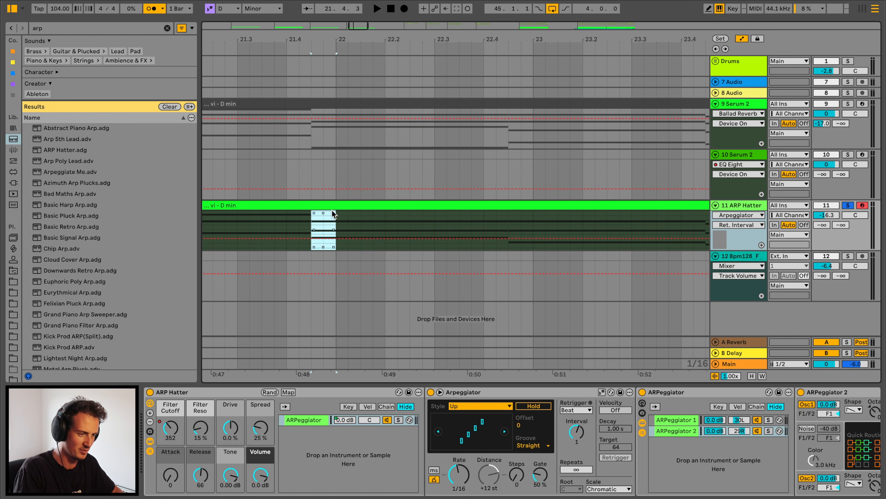
Step: Select the whole bar 21 arp clip and play it while comparing EQ Eight off and on
click(336, 223)
drag(351, 39, 350, 14)
click(340, 206)
key(space)
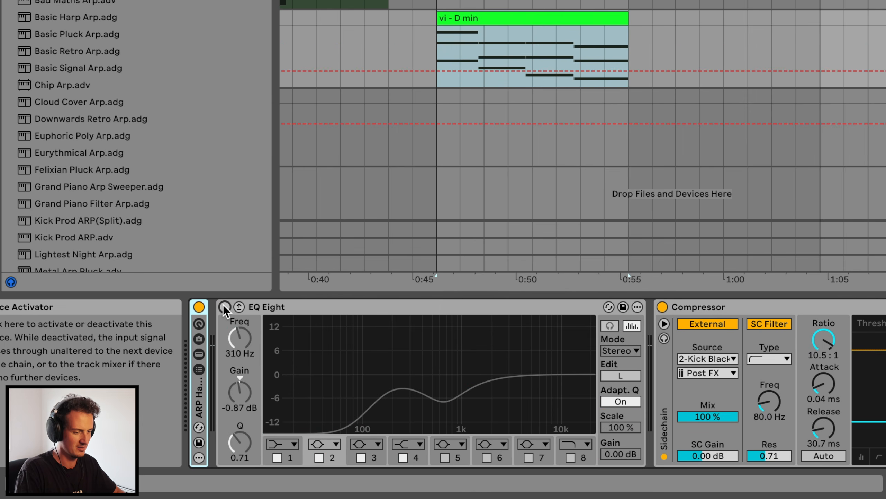
key(space)
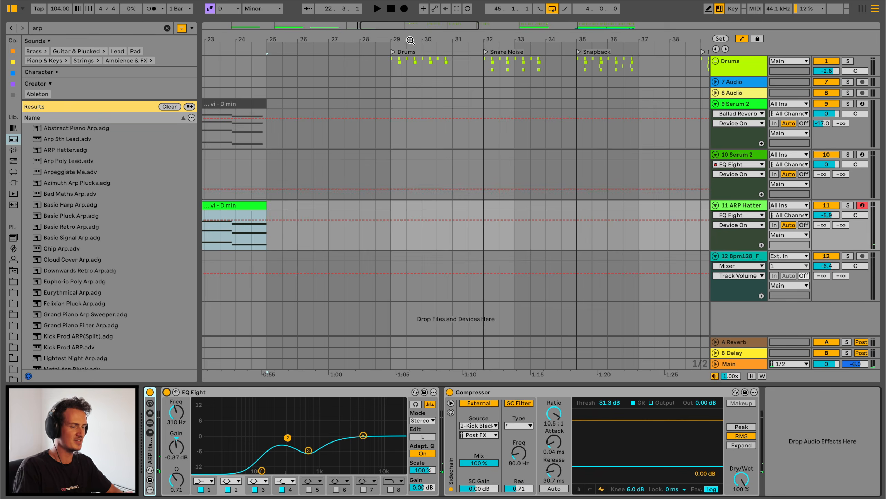
Step: Select the Snare 505 ASR clip at 29.2 in the Drums section and play it layered with the Kick Black Hole 2 clip
drag(411, 40, 410, 50)
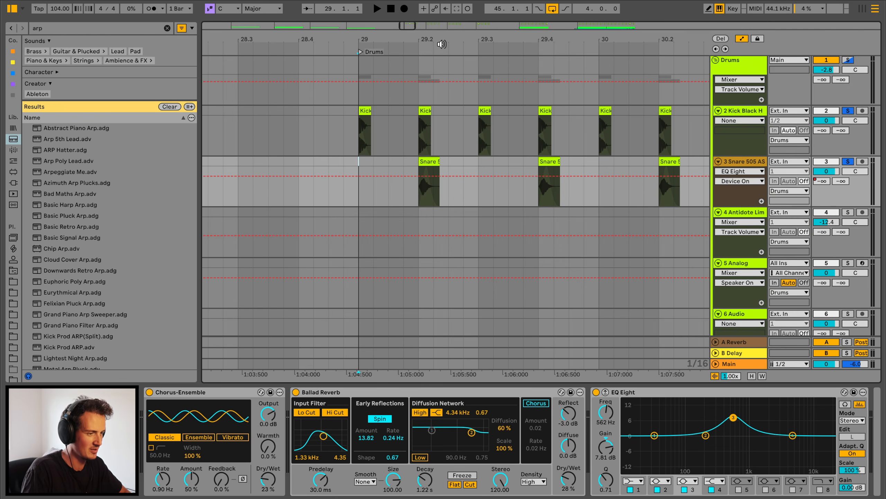
drag(433, 40, 433, 94)
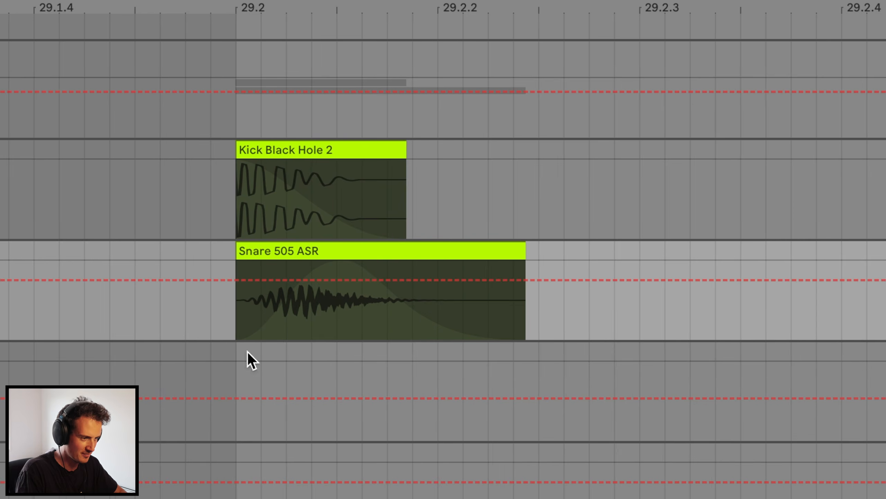
click(285, 254)
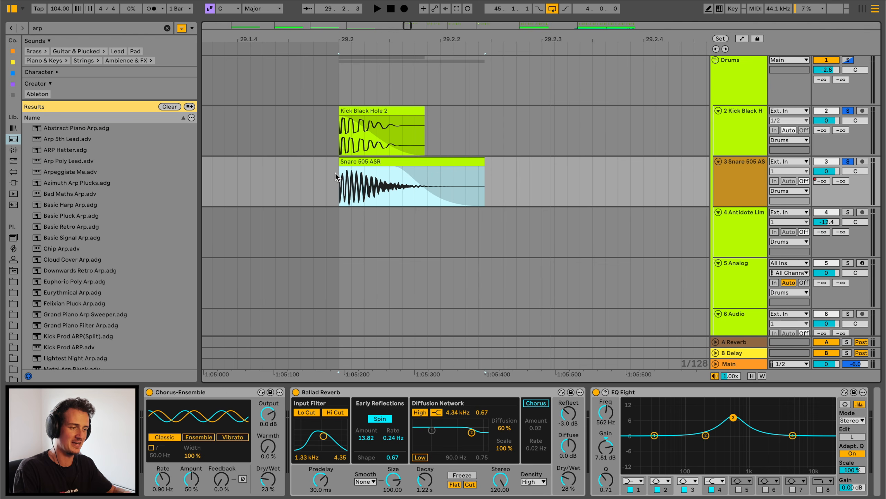
key(space)
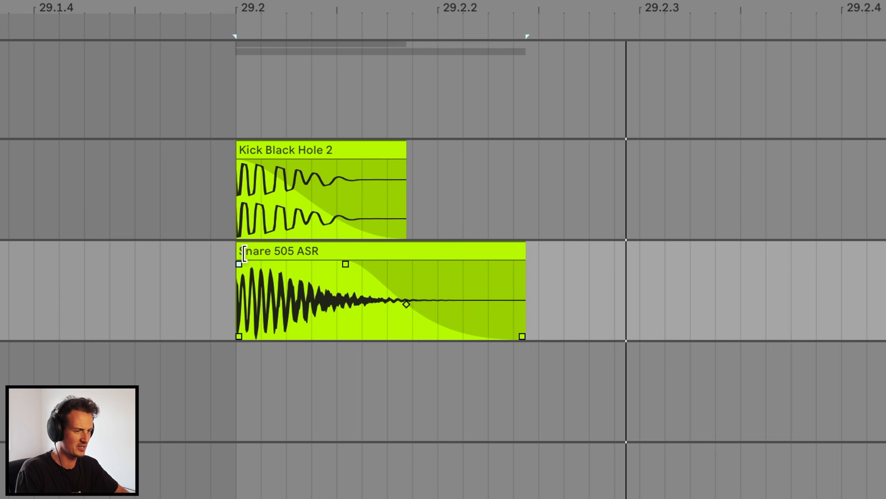
Step: Add a fade-in to the start of the Snare 505 ASR clip at 29.2
click(342, 163)
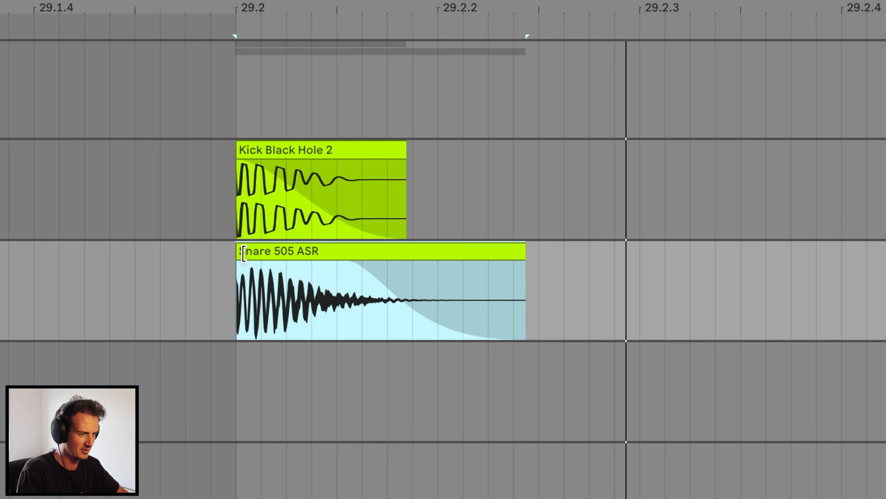
mouse_move(239, 265)
mouse_down()
mouse_move(378, 260)
mouse_move(337, 254)
mouse_move(192, 262)
mouse_move(330, 239)
mouse_up()
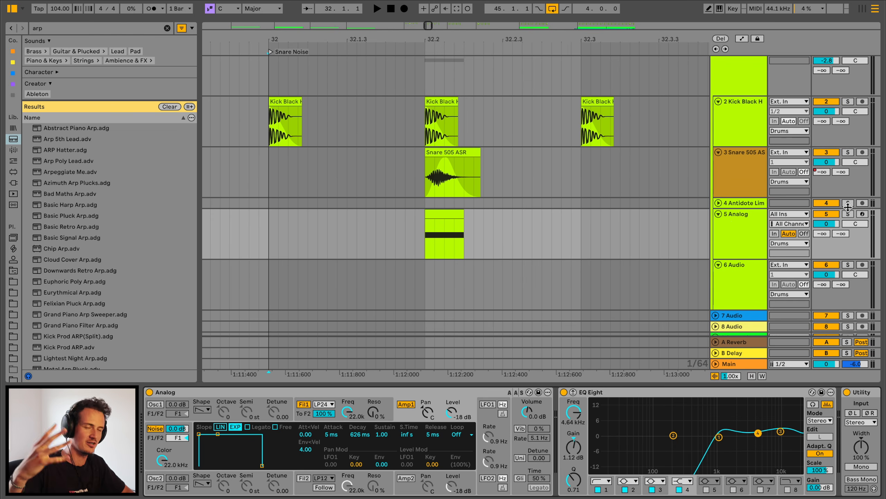
Step: Solo the Analog track and play its noise layer from bar 32
click(848, 212)
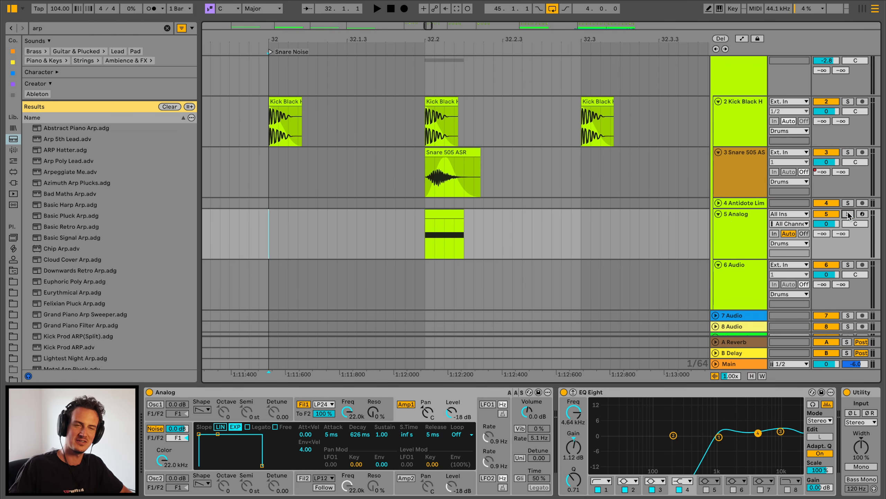
key(space)
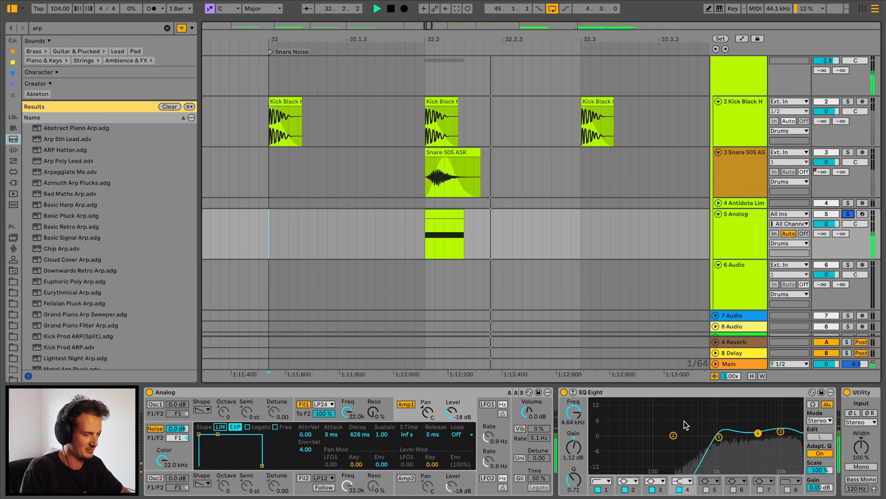
scroll(686, 416, right, 5)
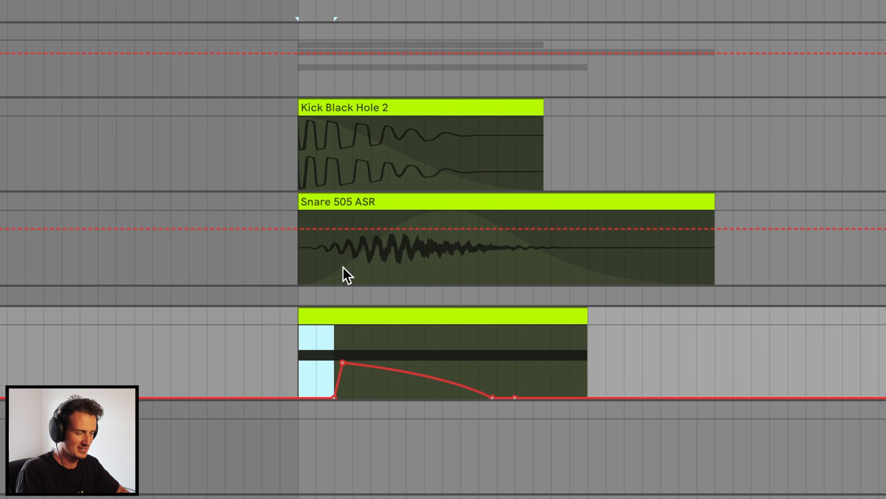
Step: Select the silent start of the Analog clip at 32.2, before its Utility Gain envelope peaks, and play the noise
drag(343, 268, 280, 264)
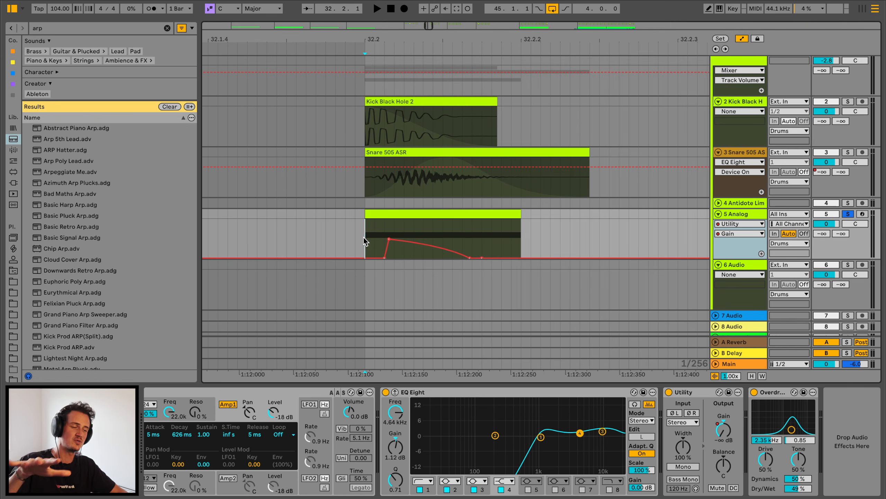
drag(363, 237, 389, 238)
key(space)
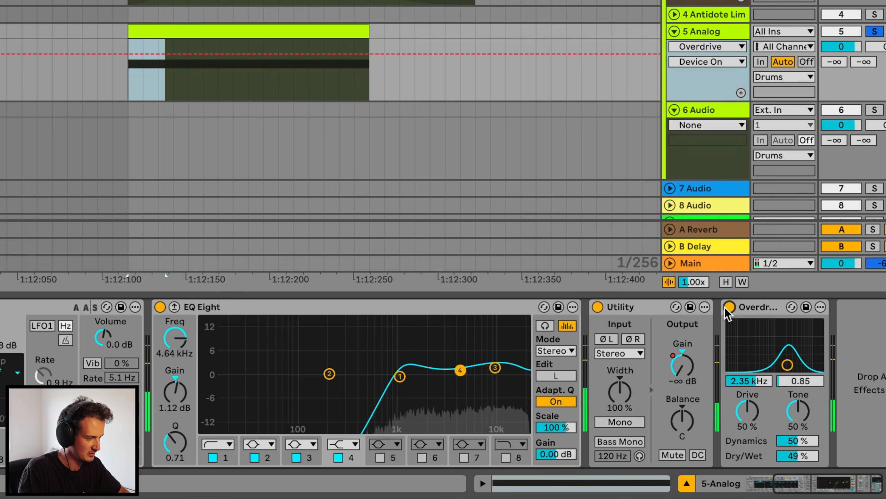
Step: Play the soloed Analog noise while comparing its Overdrive off and on
key(space)
key(space)
click(752, 392)
click(753, 392)
key(space)
key(space)
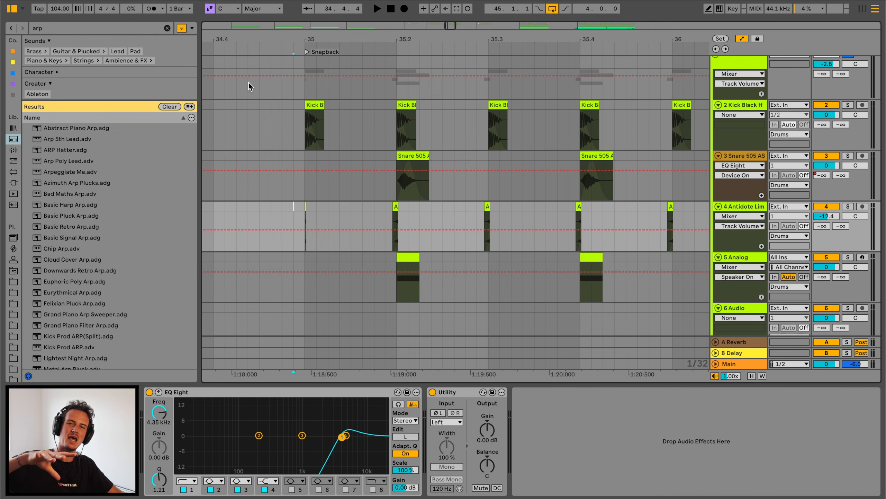
Step: Select the part of the Antidote Limitless clip that leads into 35.2 and set playback to begin at the clip's start
drag(390, 41, 391, 90)
drag(353, 307, 479, 303)
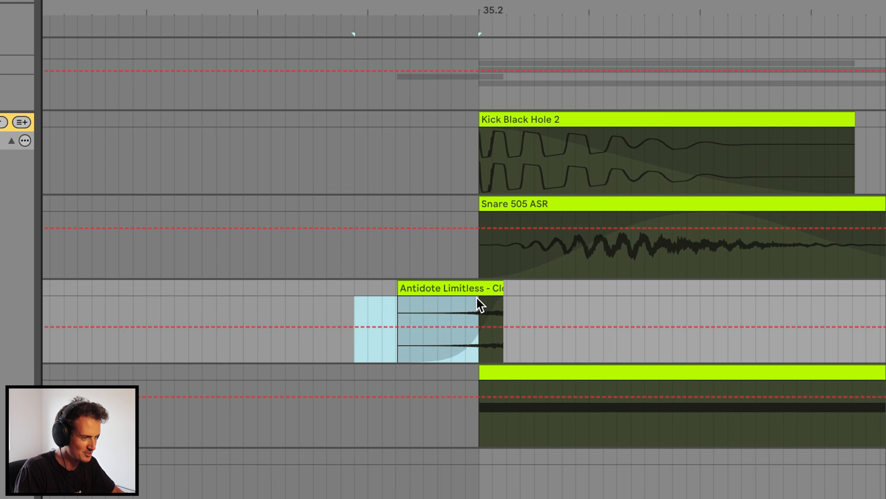
click(467, 186)
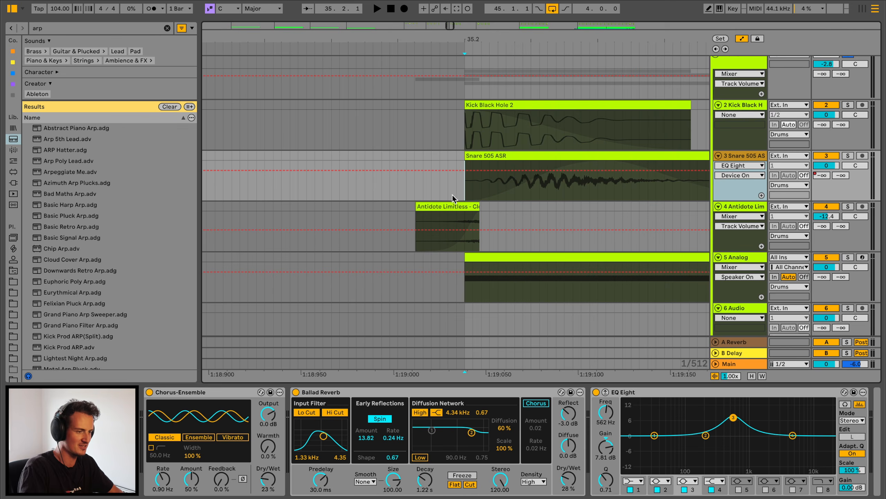
click(414, 206)
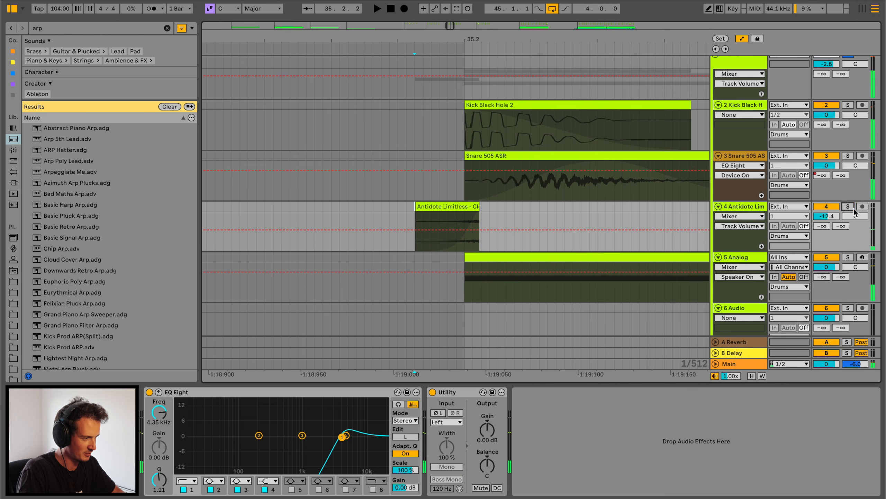
Step: Solo the Antidote Limitless track, raise its volume to 6.0 dB and play the clip before 35.2
click(853, 207)
drag(835, 217, 834, 189)
key(space)
key(space)
key(space)
key(space)
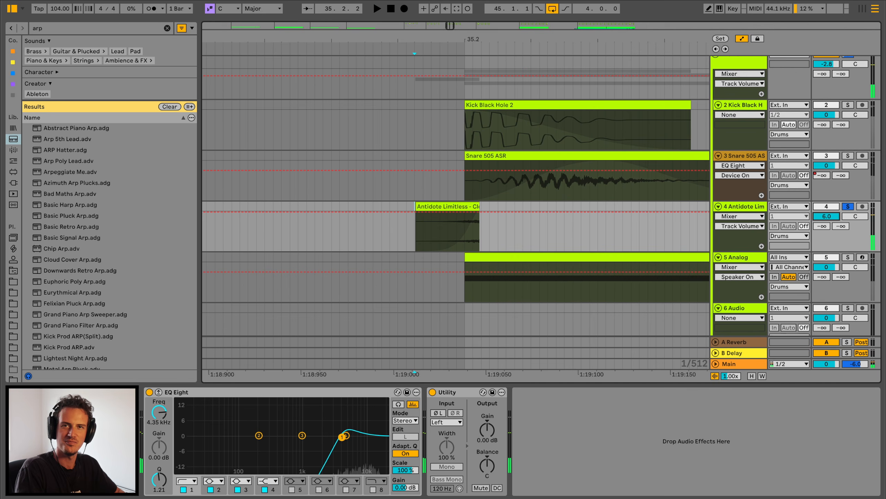
Step: Play the Antidote Limitless clip again and undo the track's volume change
key(space)
key(space)
key(super+z)
key(space)
Step: Solo the Drums group and play the Snapback section from just before bar 35
key(minus)
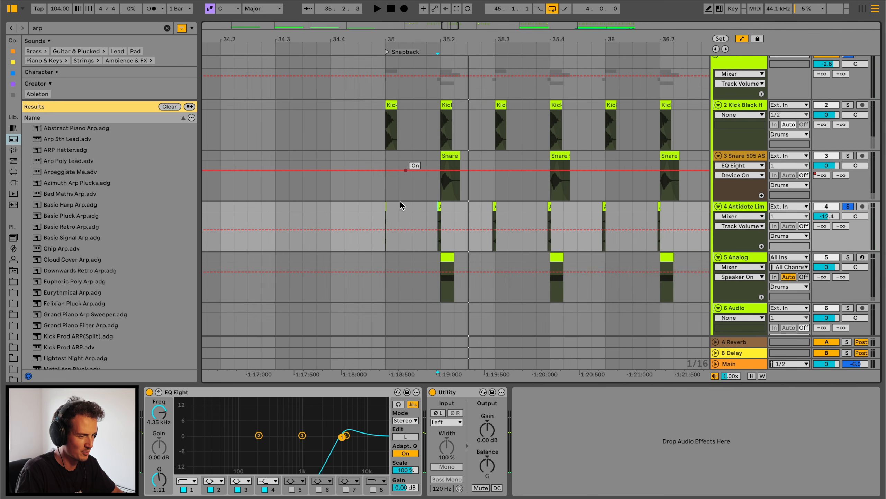
key(space)
click(849, 58)
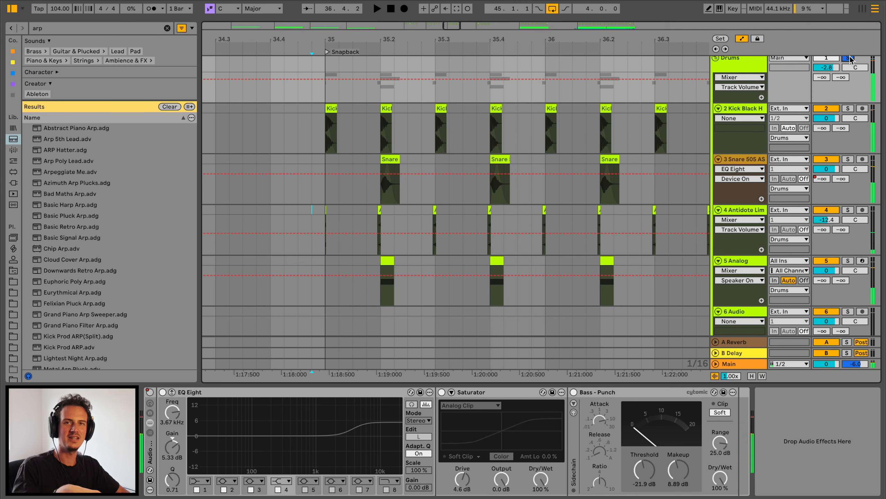
Step: Play the Drums group with its processing from the start of the Processing section at bar 39
scroll(668, 141, right, 20)
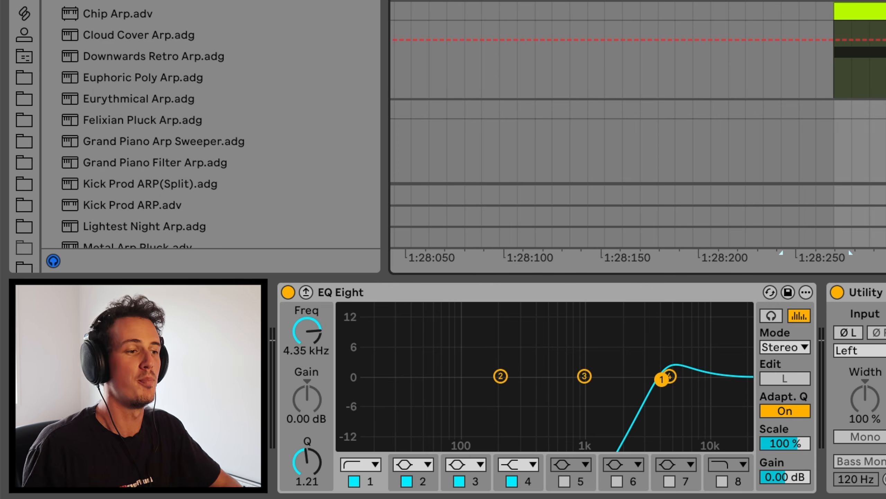
drag(445, 39, 445, 8)
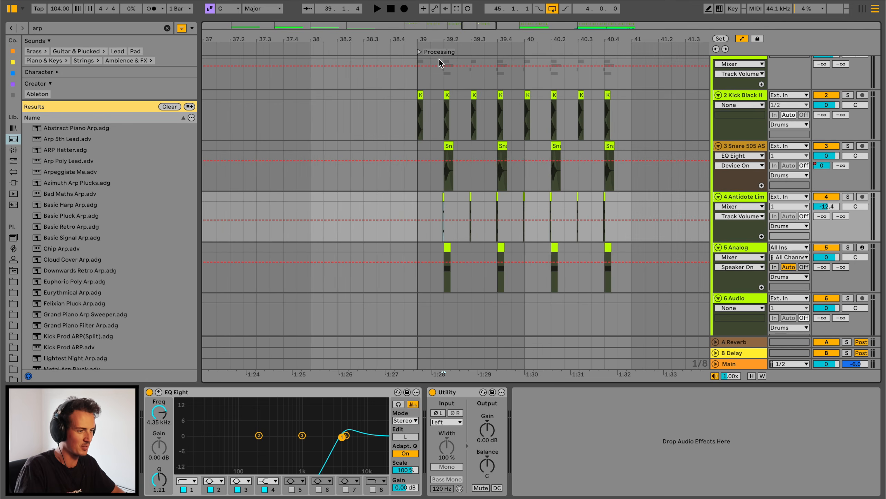
click(418, 79)
key(space)
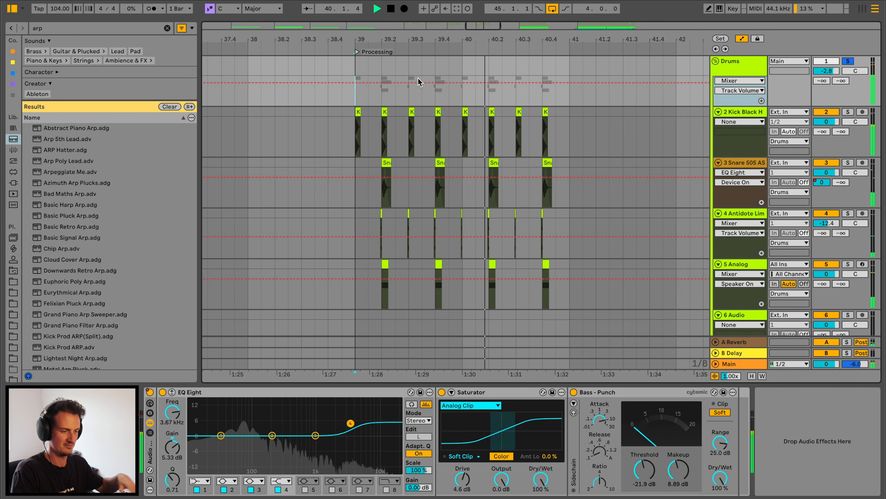
Step: Play the Everything section at bar 45 with its drum and synth clips, and the With Guitar section from just before the GuitarFace clip
drag(380, 37, 380, 44)
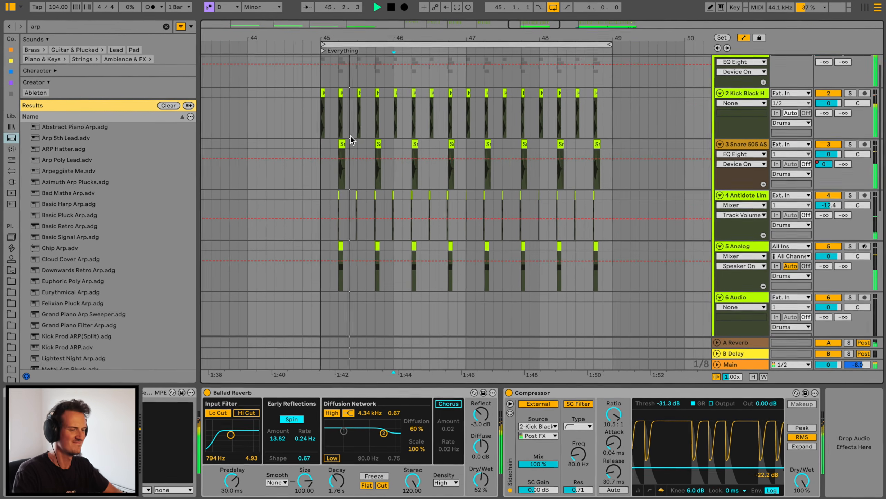
scroll(350, 135, down, 10)
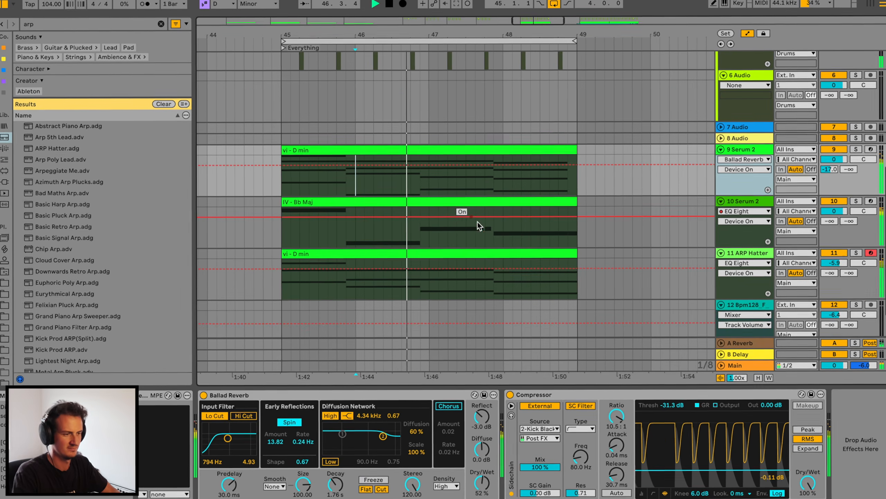
click(461, 206)
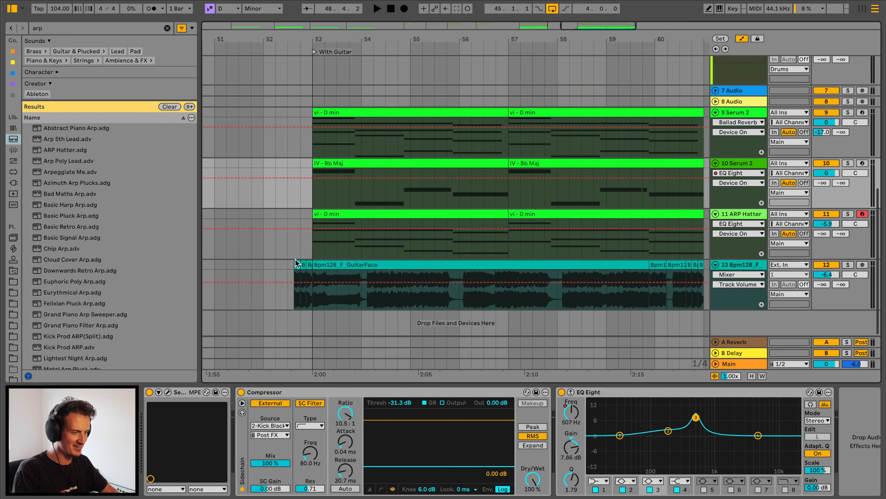
click(295, 259)
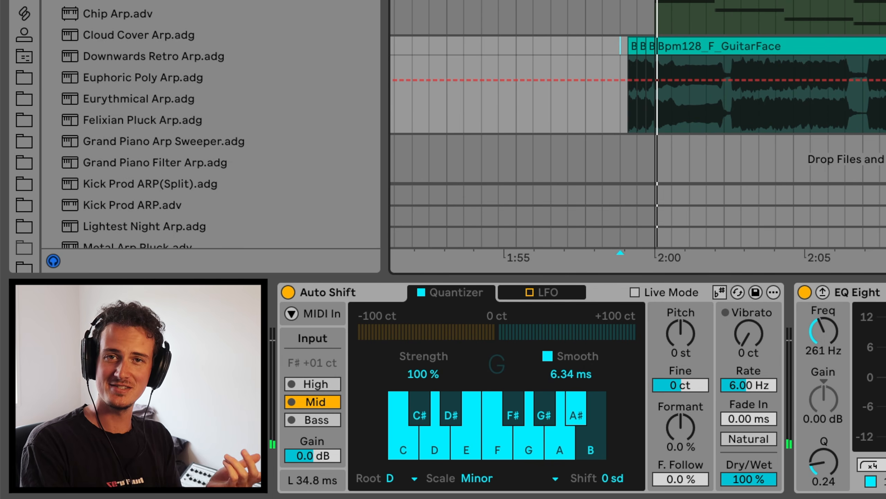